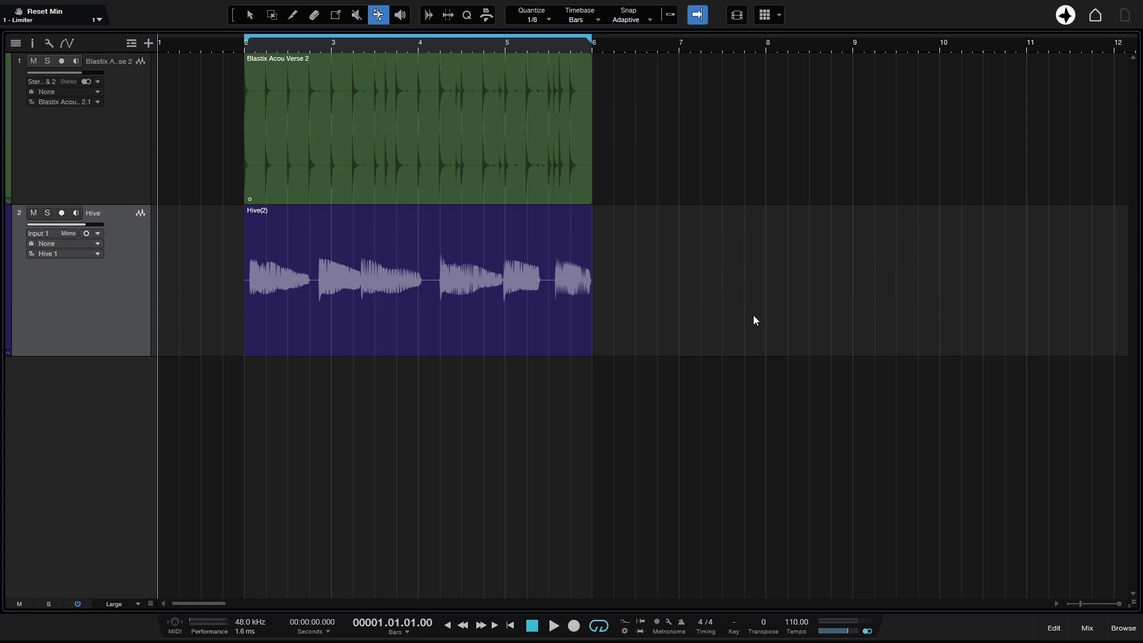
Select the drum and Hive bass tracks, switch to the Arrow tool, and zoom to bars 2–6.
click(135, 133)
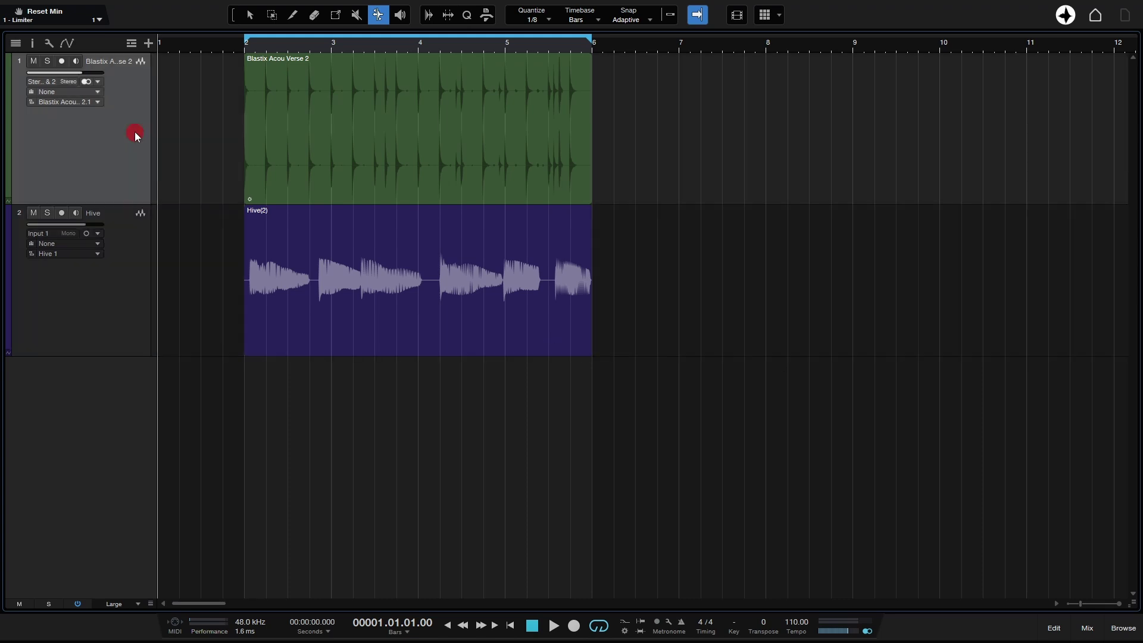
click(97, 315)
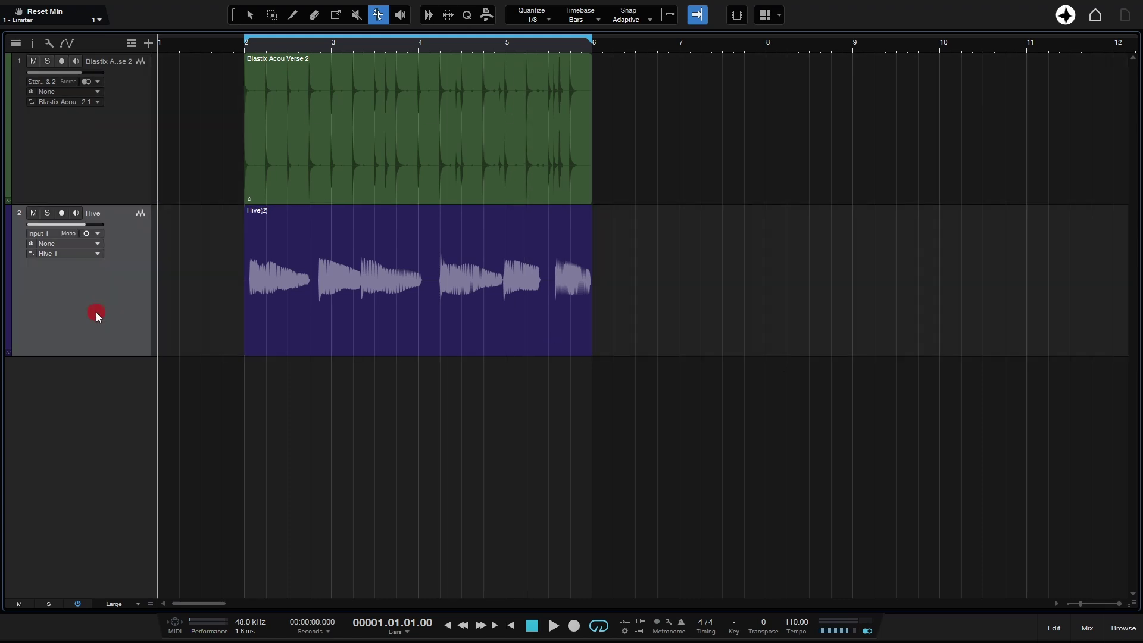
key(1)
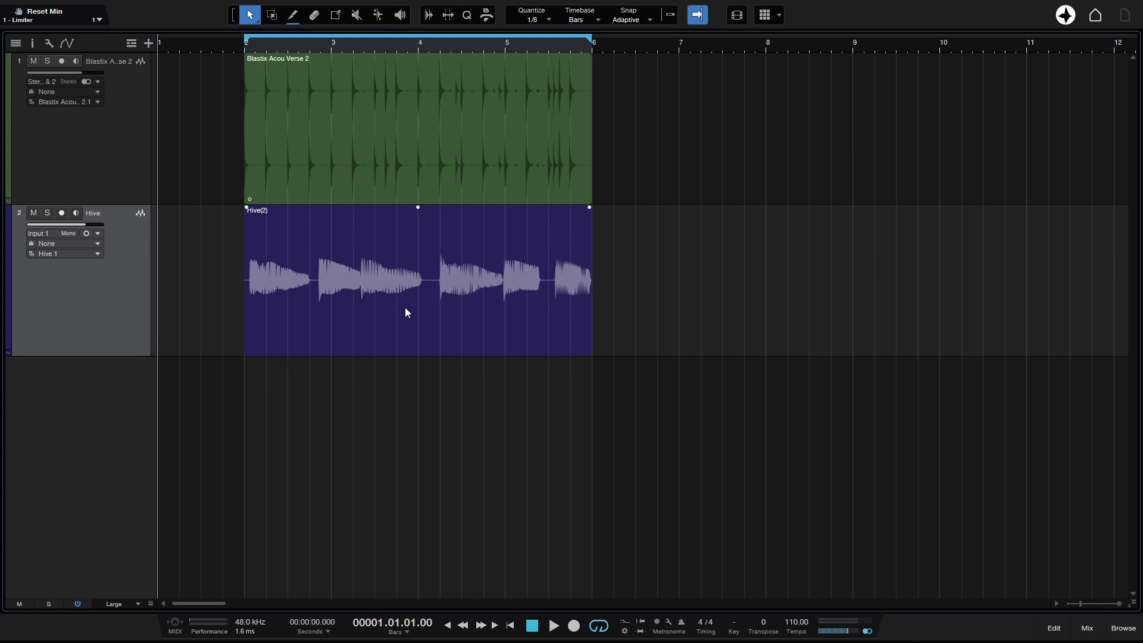
drag(296, 49, 318, 67)
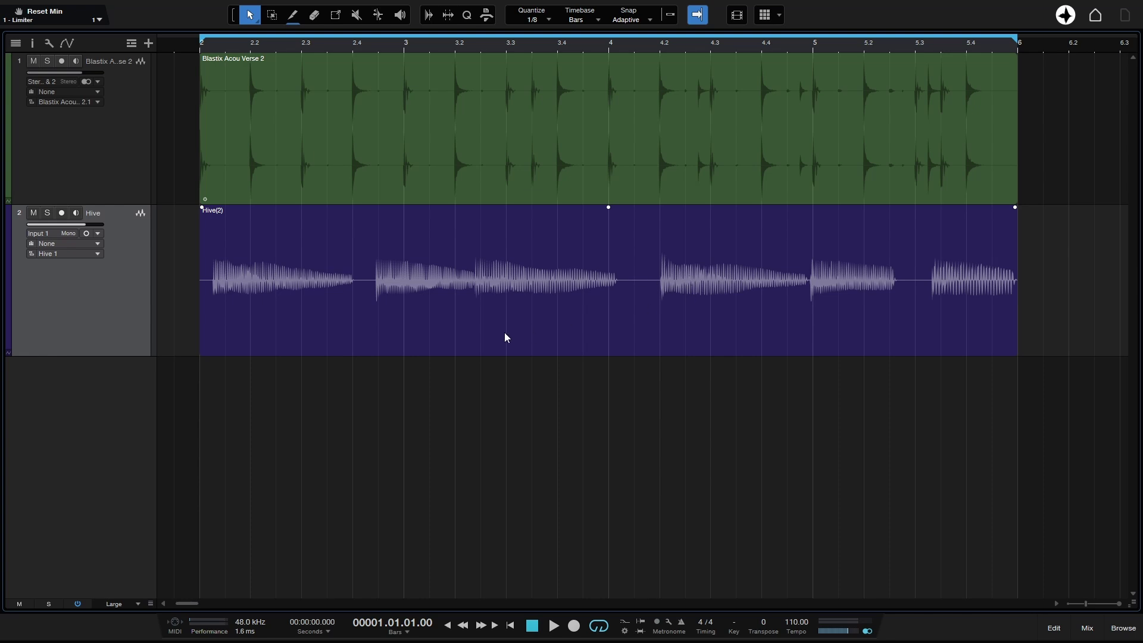
Analyze the Hive(2) bass event in the Audio Bend panel to place bend markers at 80% threshold.
click(601, 340)
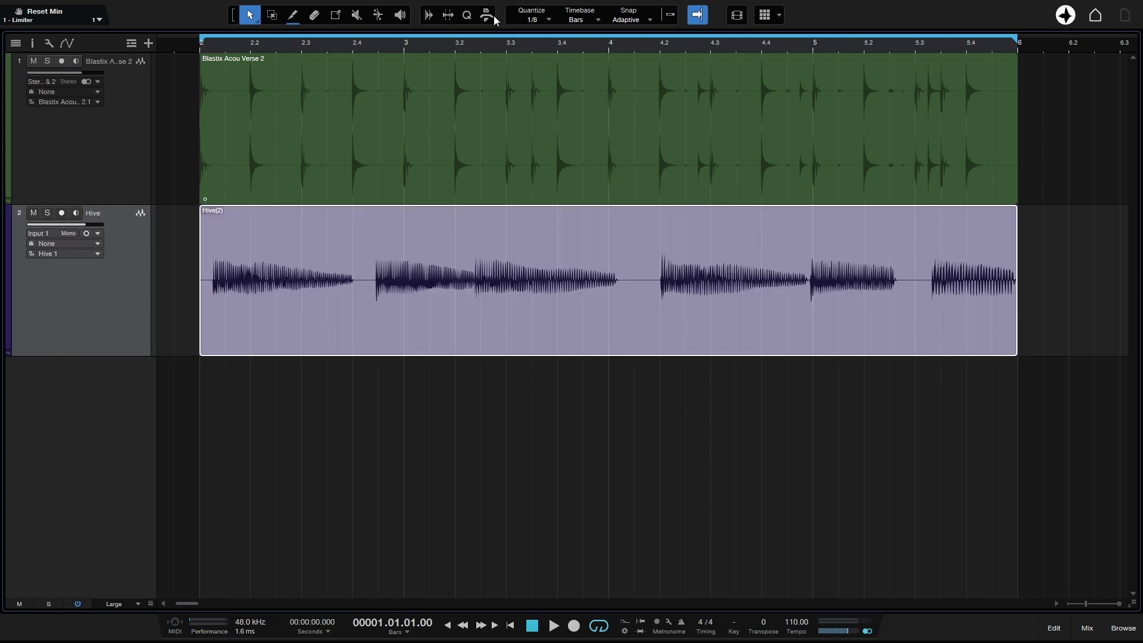
click(428, 19)
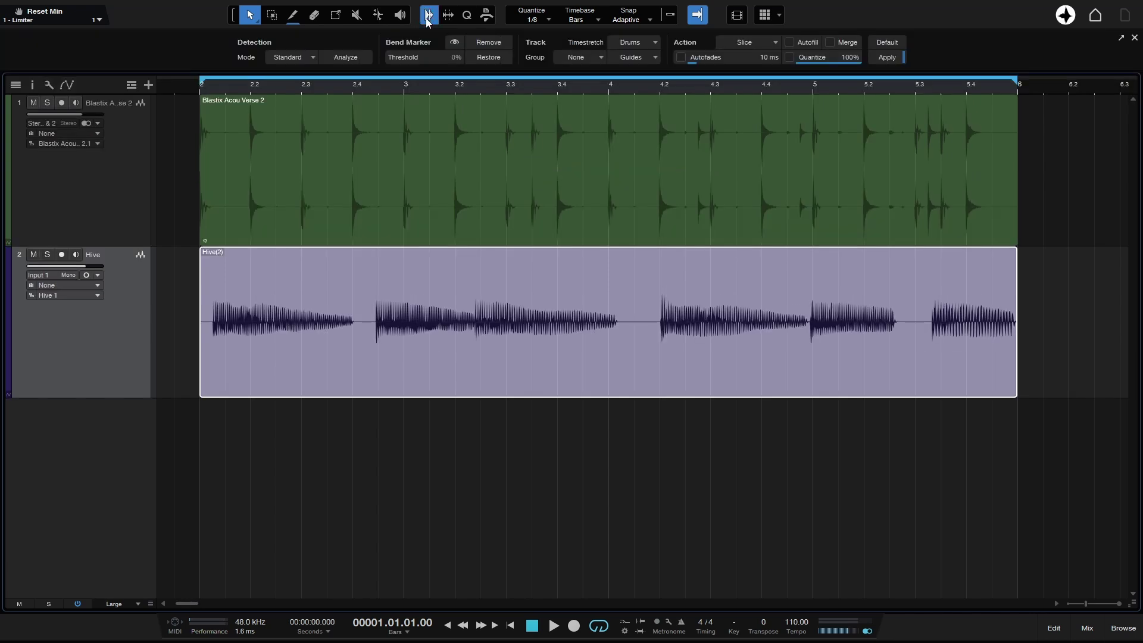
click(351, 57)
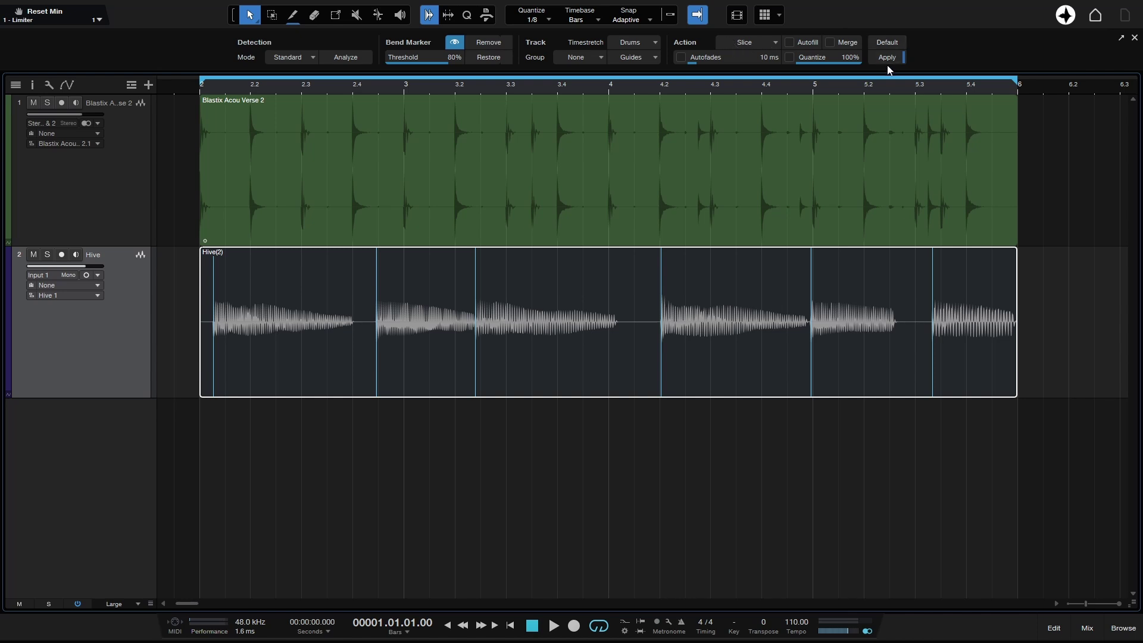
Quantize the Hive(2) bass bend markers to the grid and play back from bar 2.
click(761, 42)
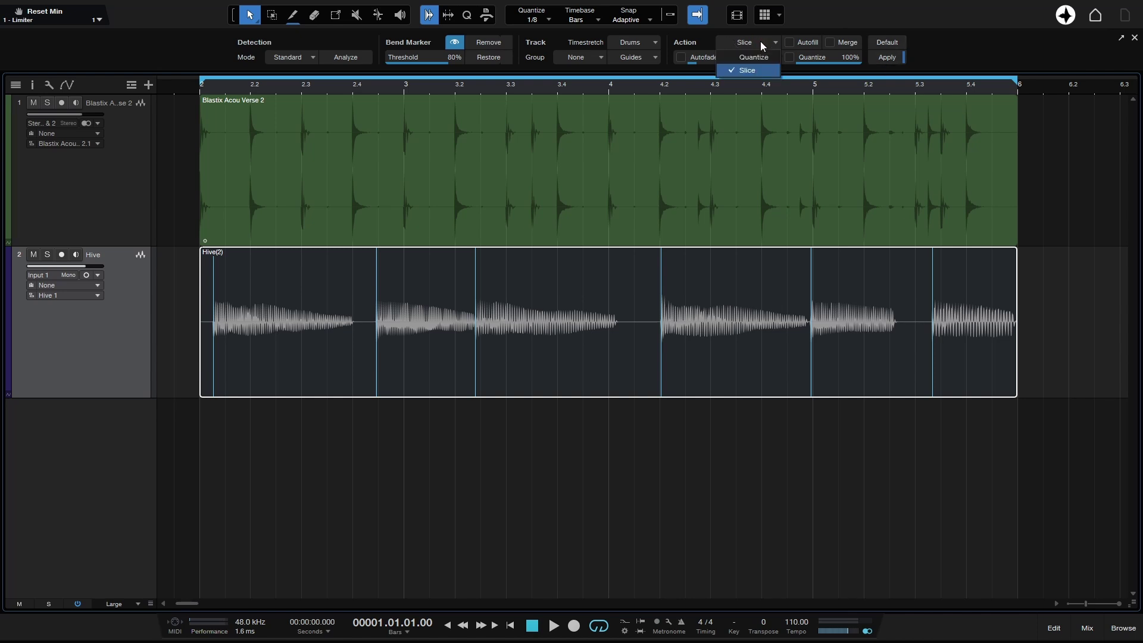
click(752, 59)
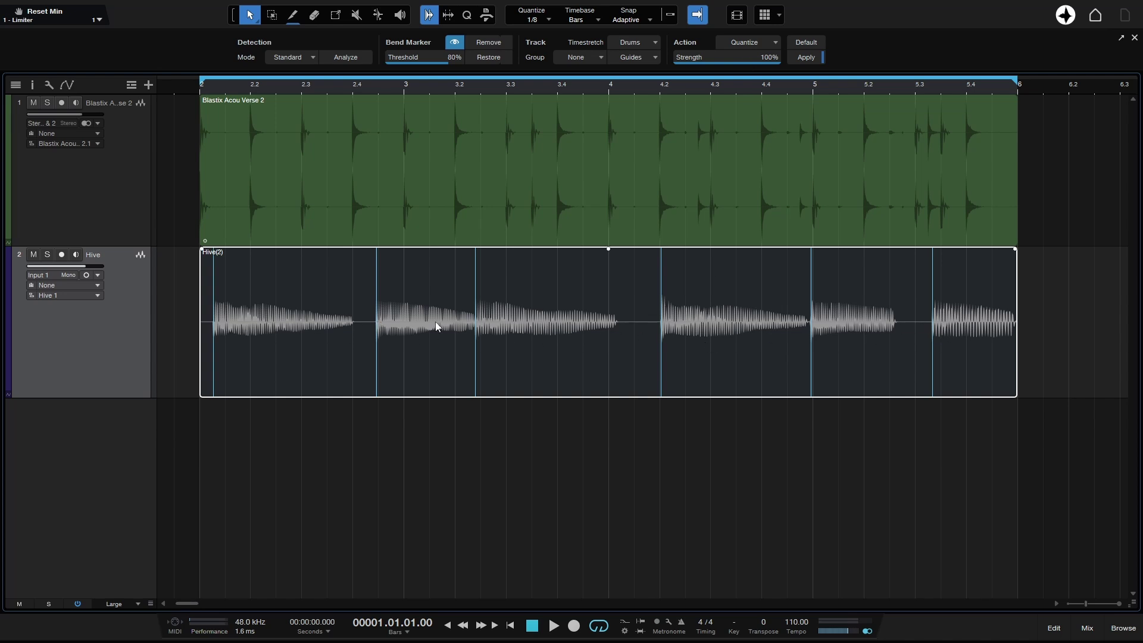
click(803, 58)
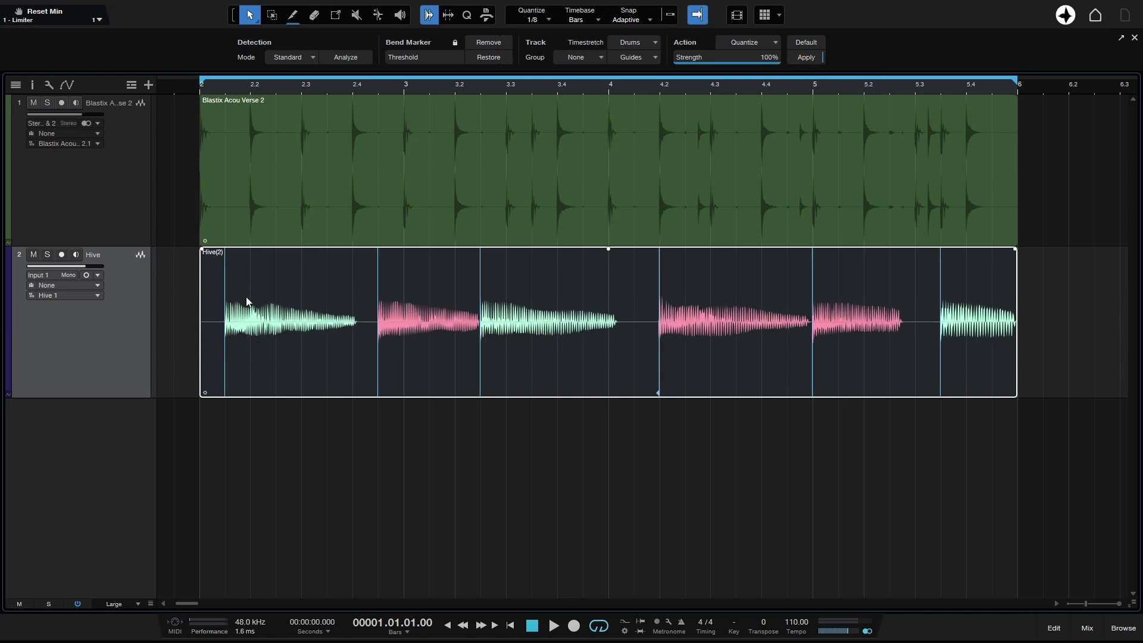
click(198, 89)
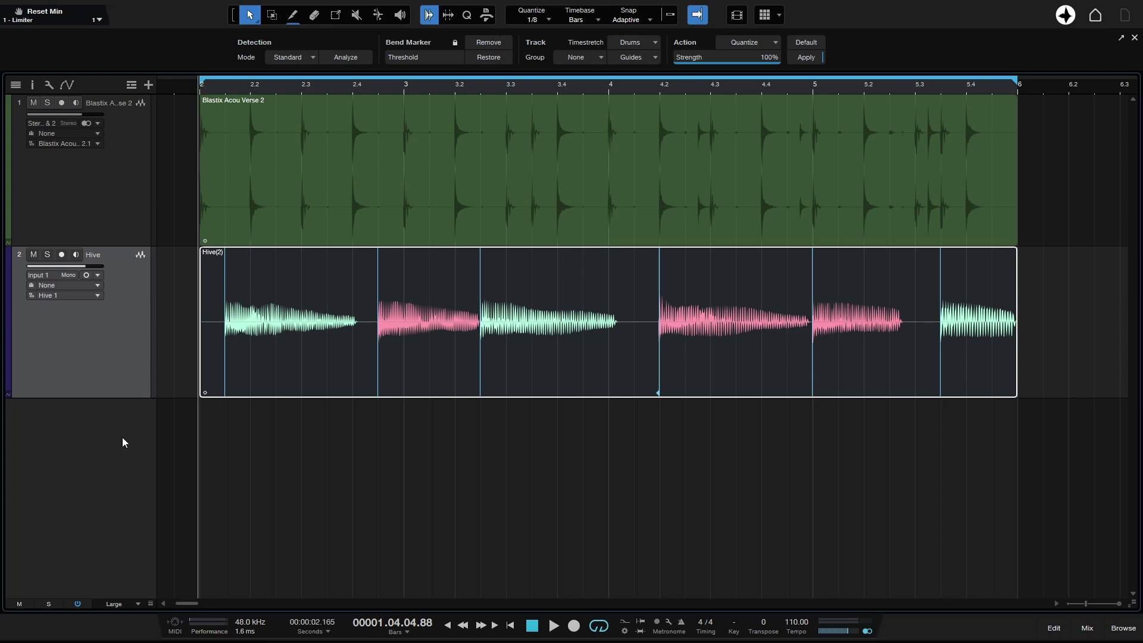
key(space)
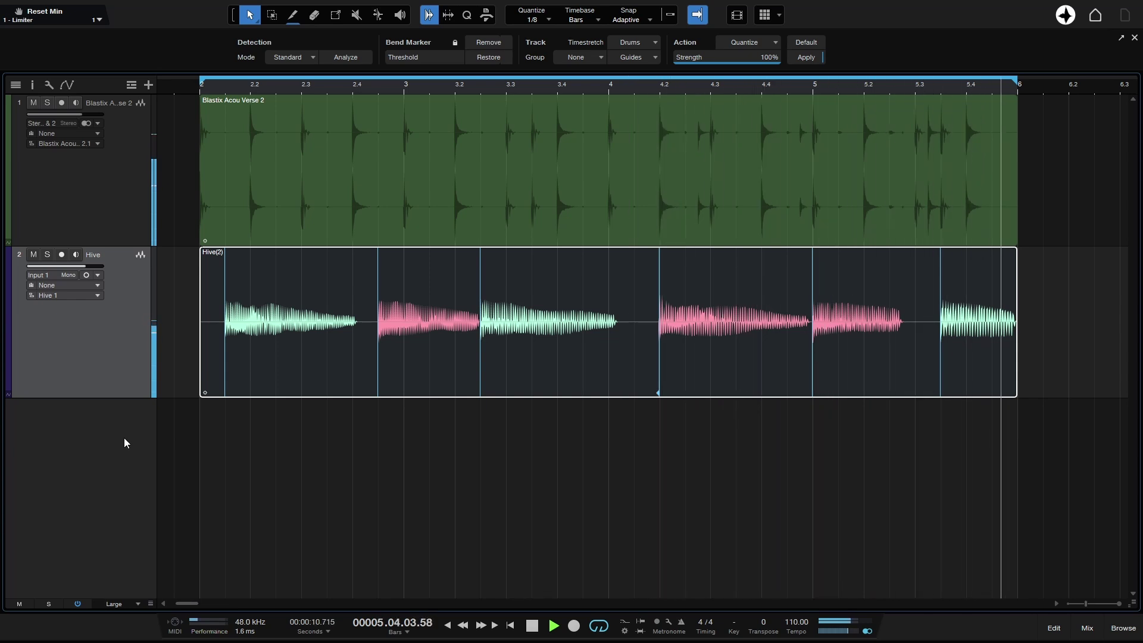
key(space)
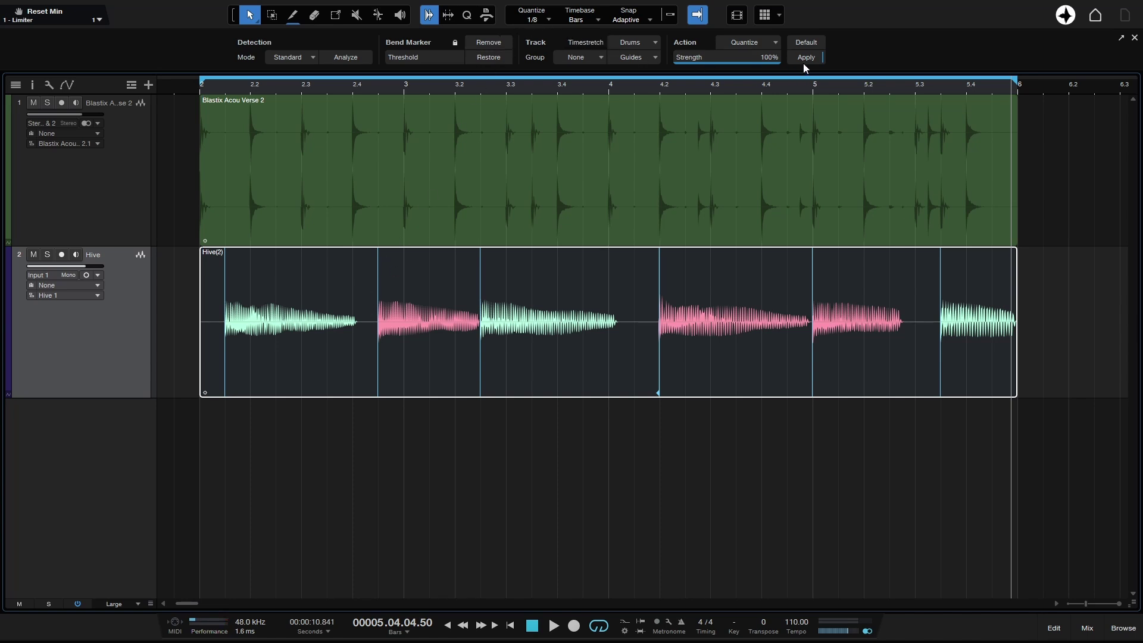
click(548, 19)
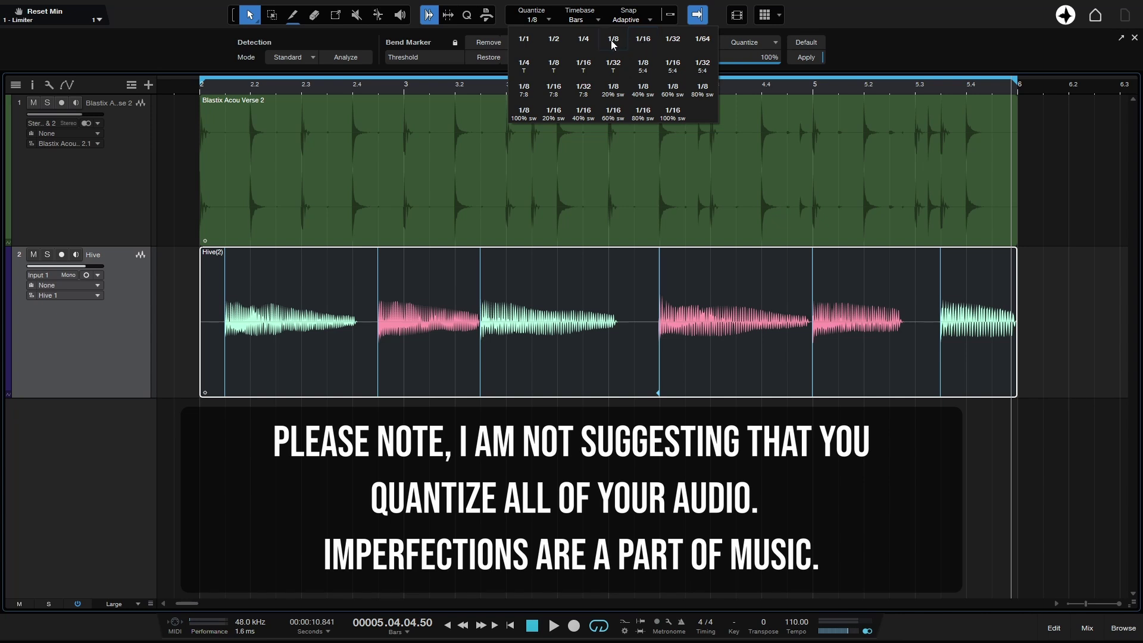
click(195, 91)
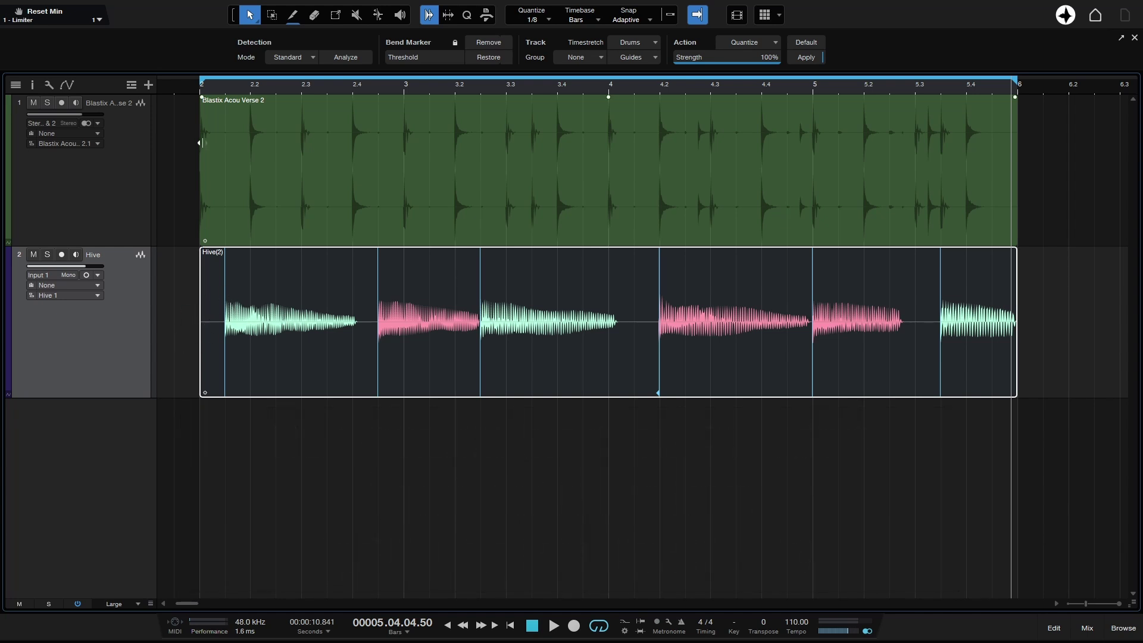
click(199, 93)
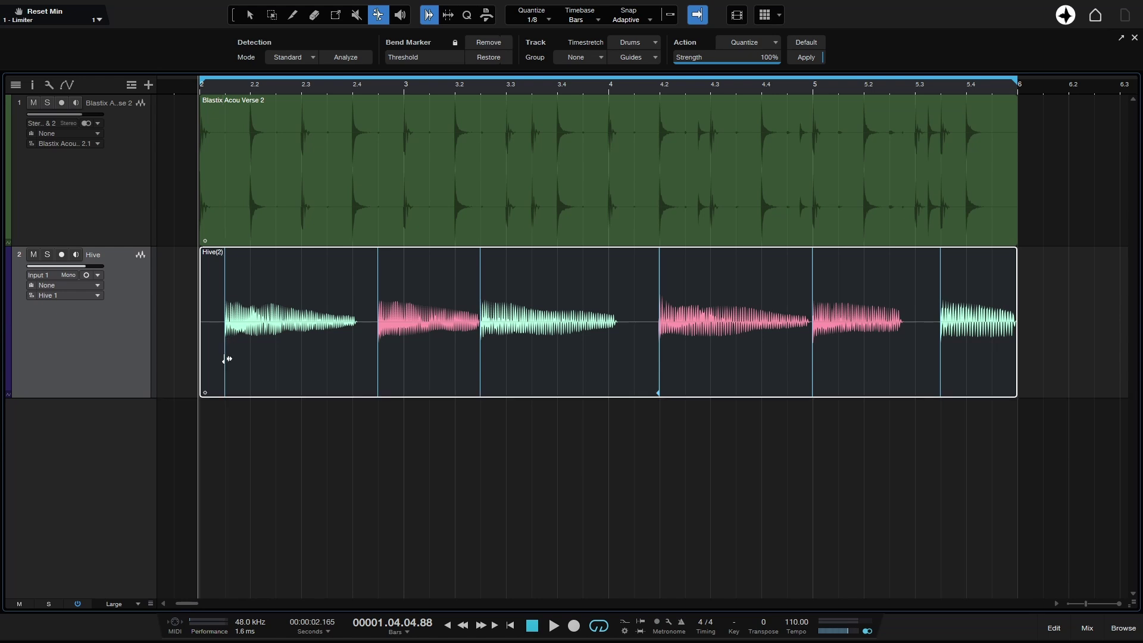
drag(225, 359, 136, 353)
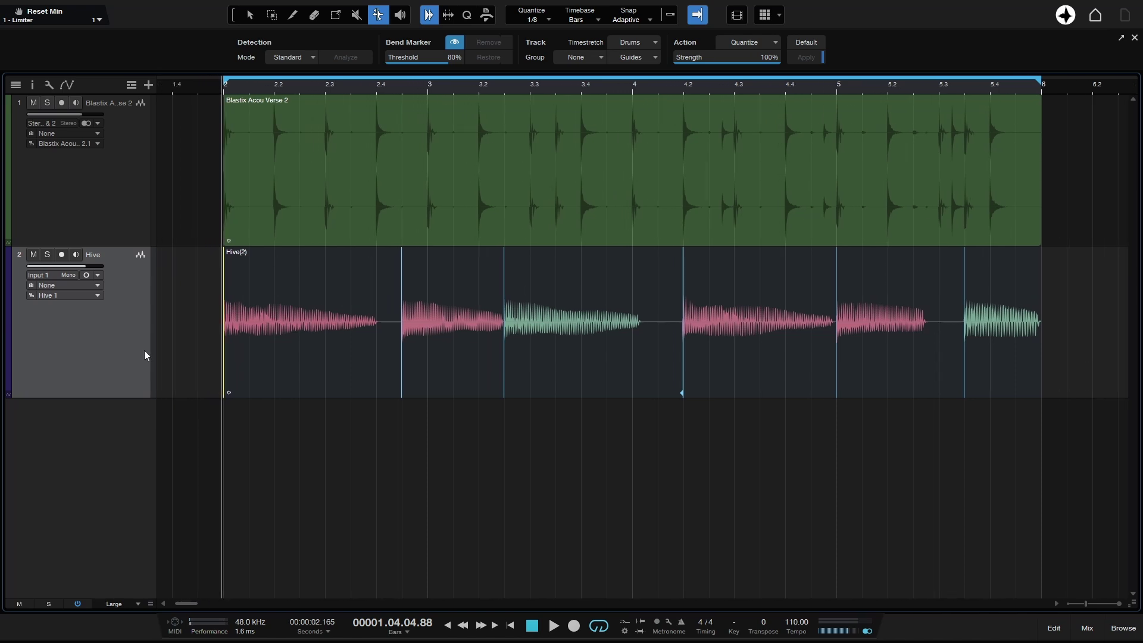
click(160, 87)
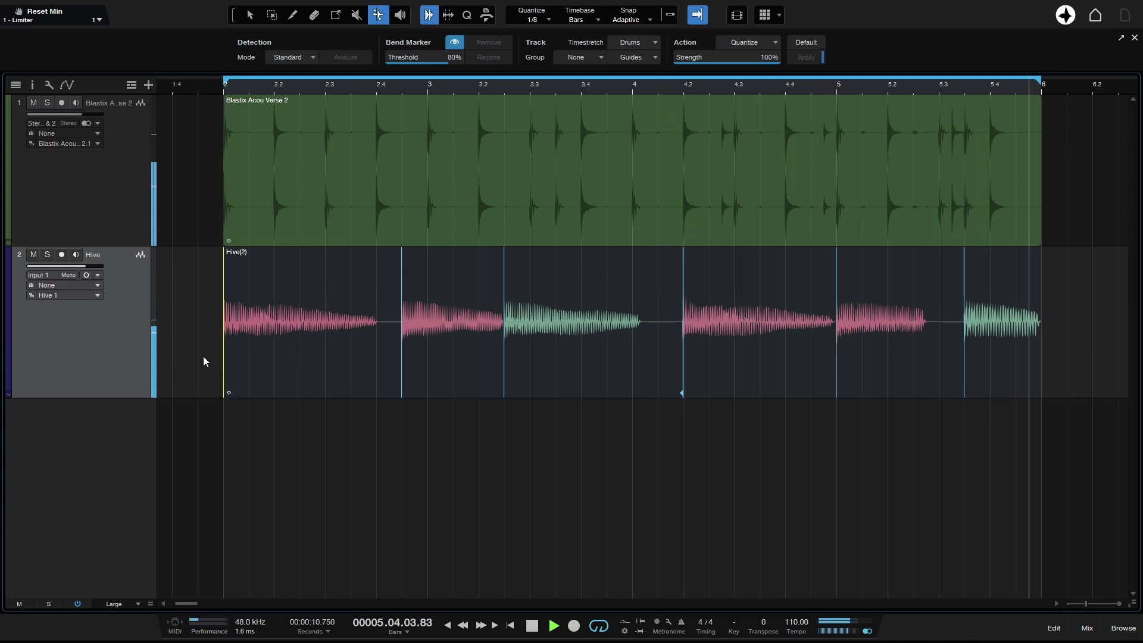
key(space)
key(ctrl+z)
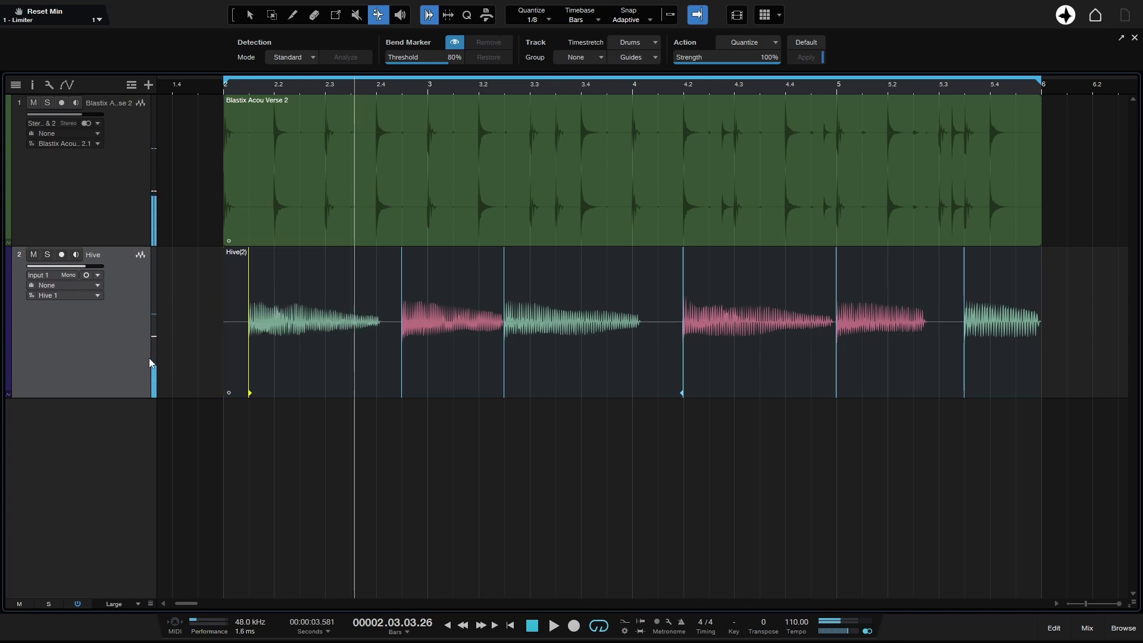
click(218, 91)
key(space)
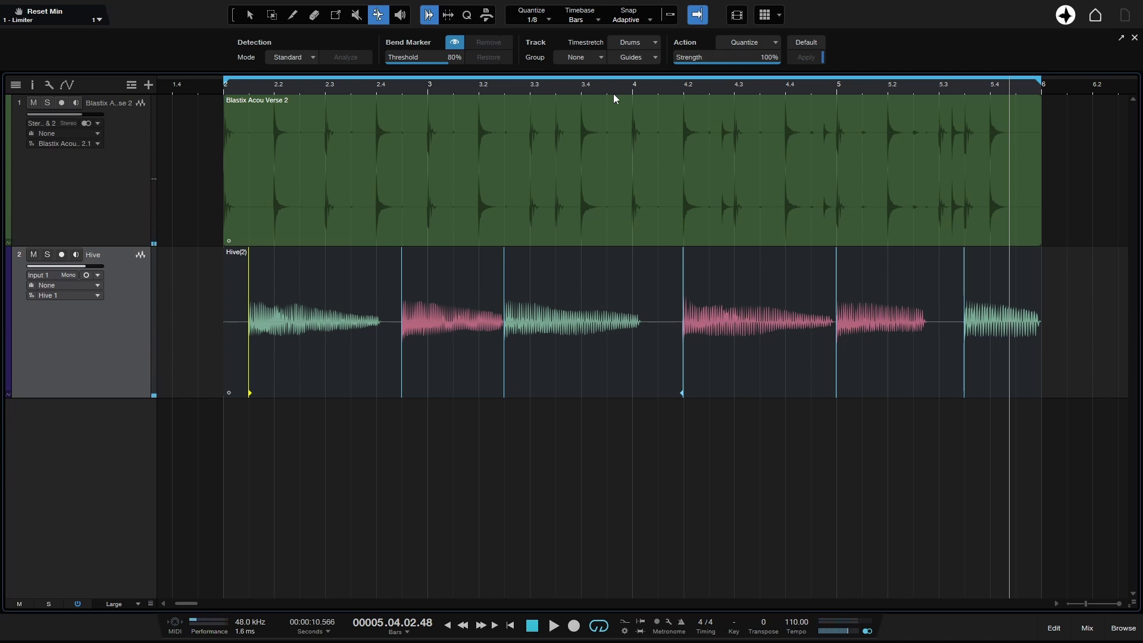
Undo the quantize and enable Bend Marker on the Hive(2) event from its context menu.
key(ctrl+z)
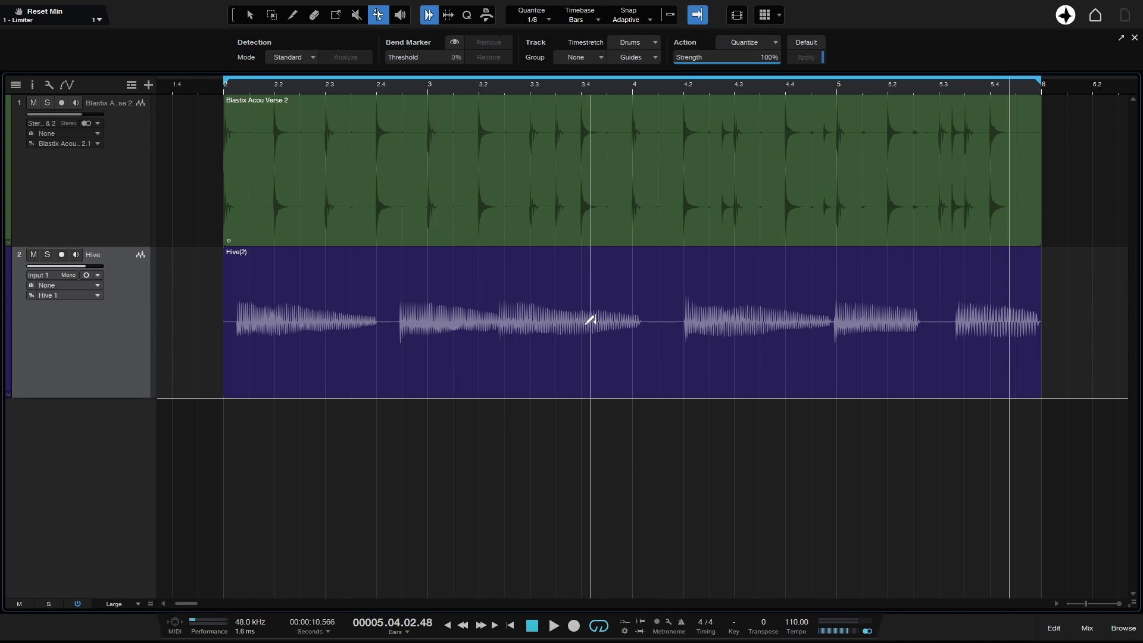
right_click(505, 366)
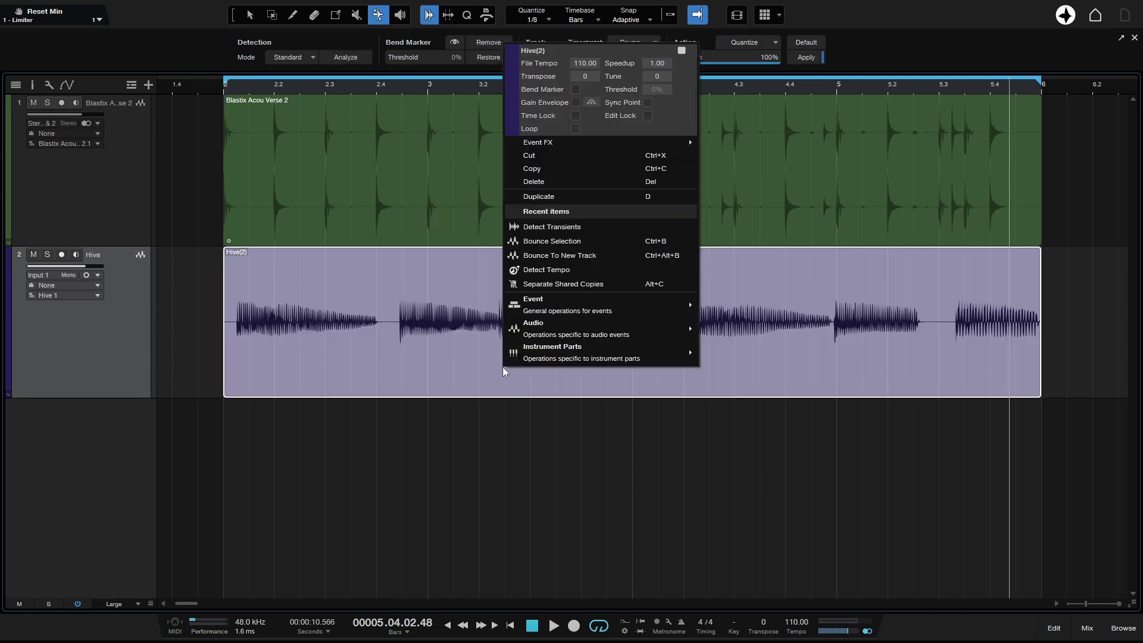
click(576, 89)
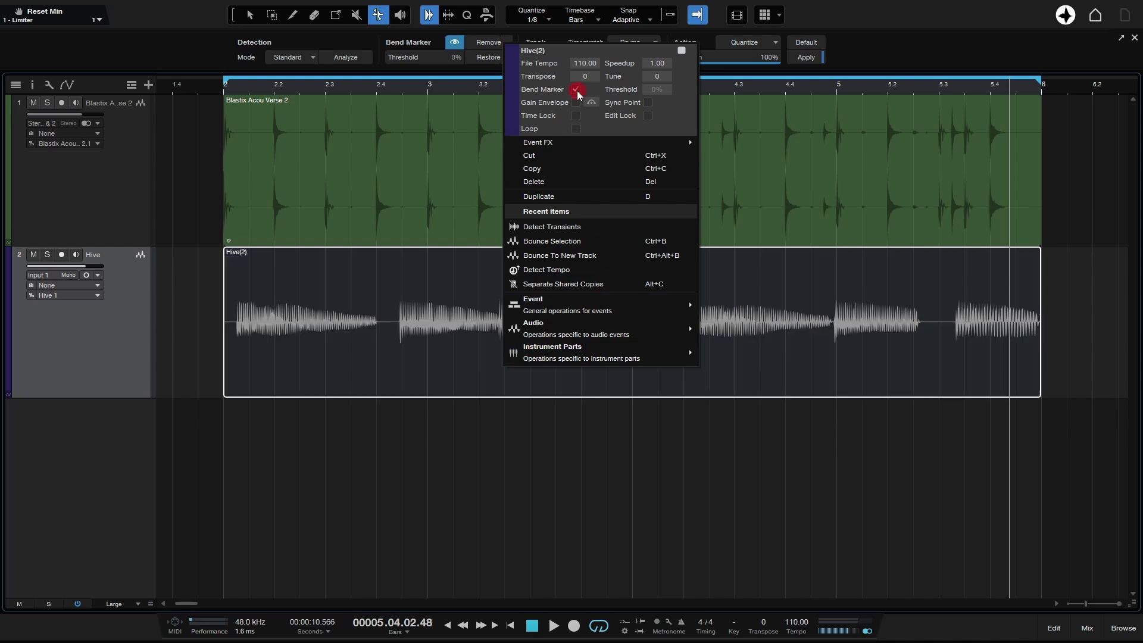
click(174, 359)
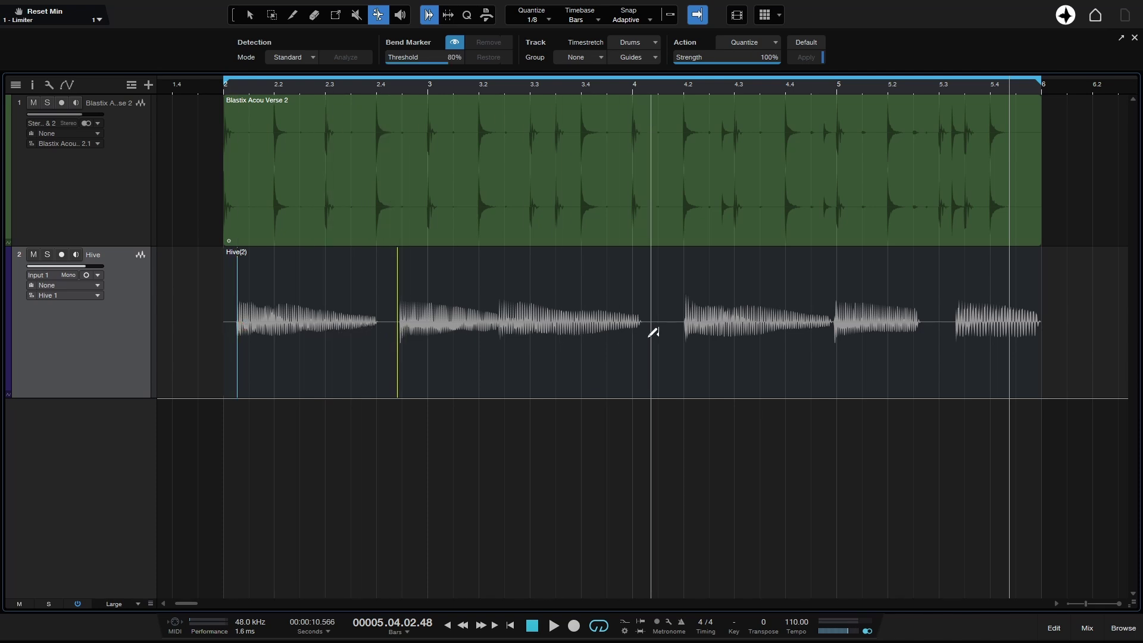
Add a bend marker and drag the Hive(2) note markers onto the drum hits.
click(685, 341)
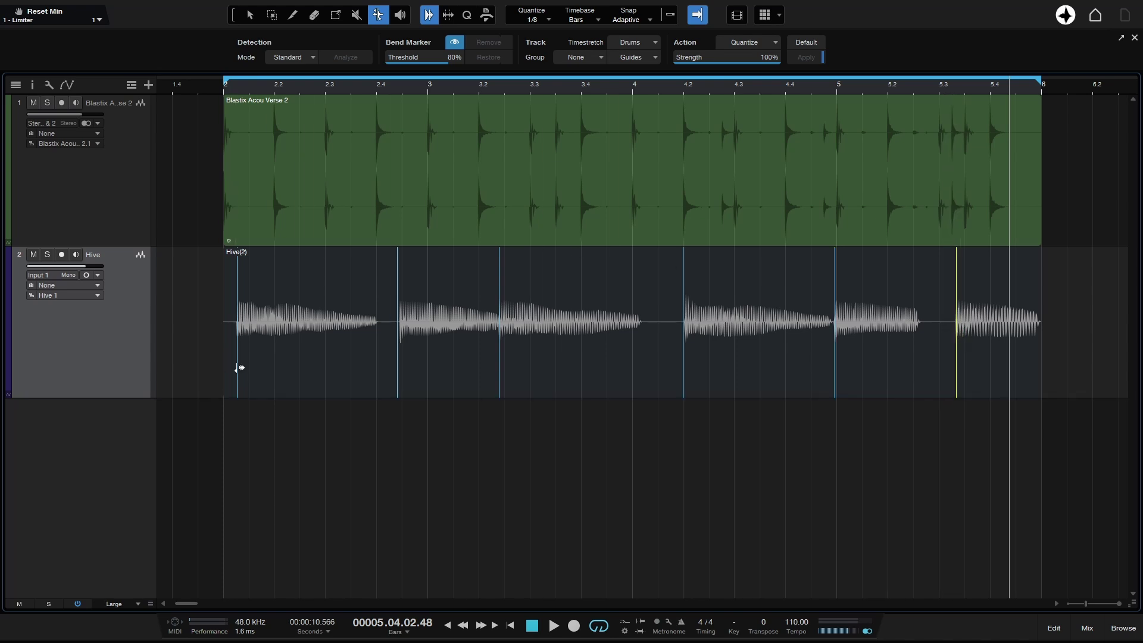
drag(239, 366, 254, 369)
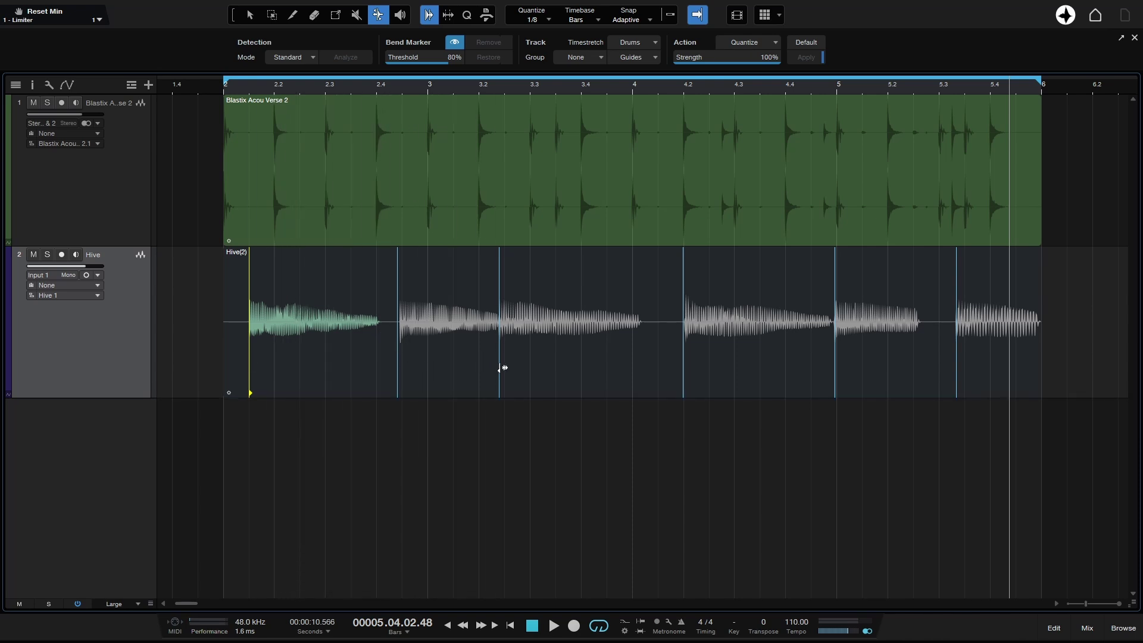
drag(499, 368, 485, 365)
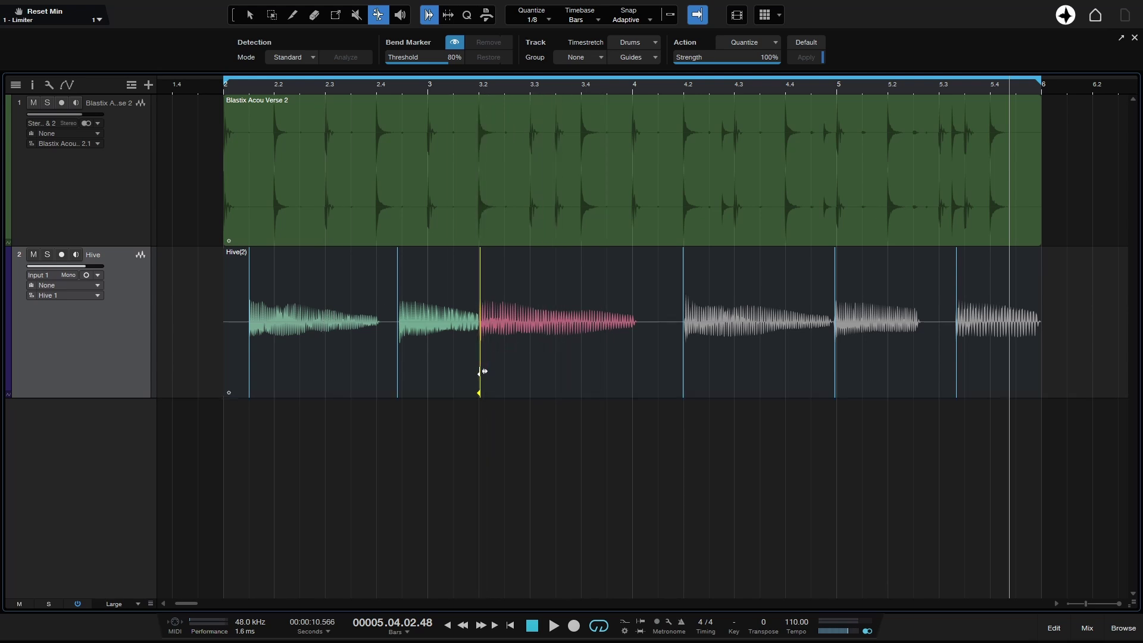
mouse_move(484, 372)
mouse_down()
mouse_move(430, 361)
mouse_move(517, 365)
mouse_move(463, 361)
mouse_up()
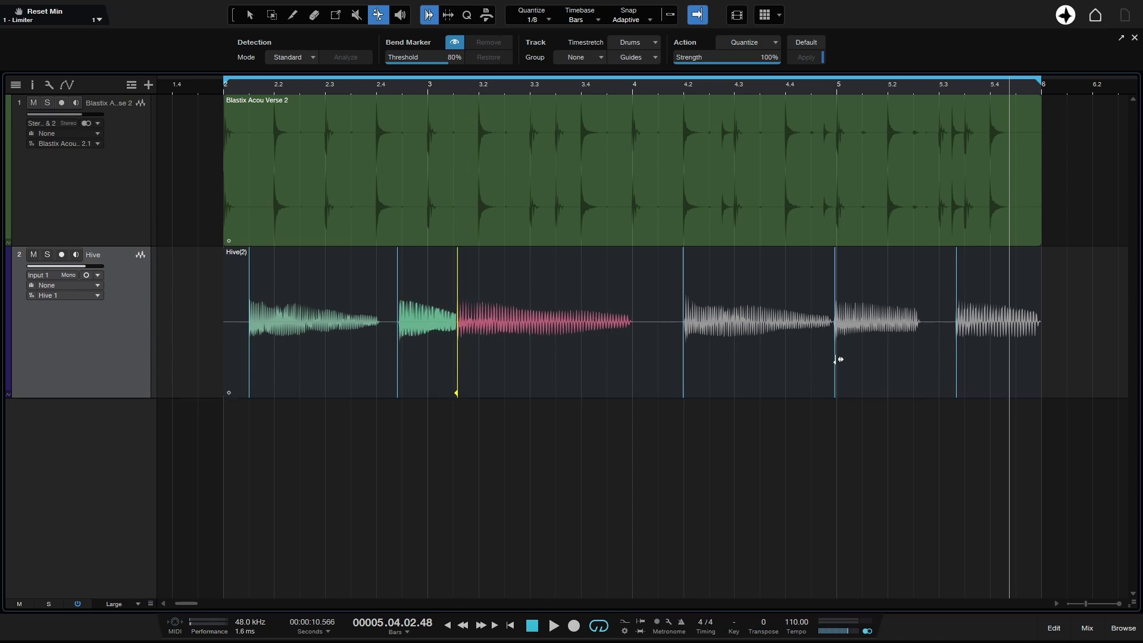
drag(837, 359, 839, 360)
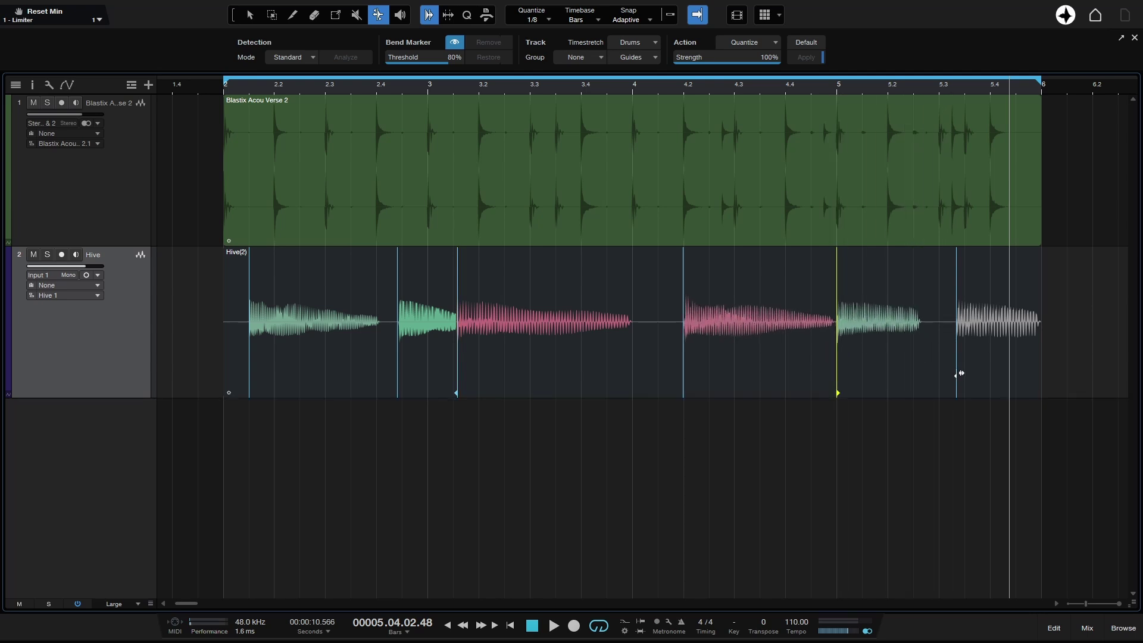
drag(956, 372, 941, 372)
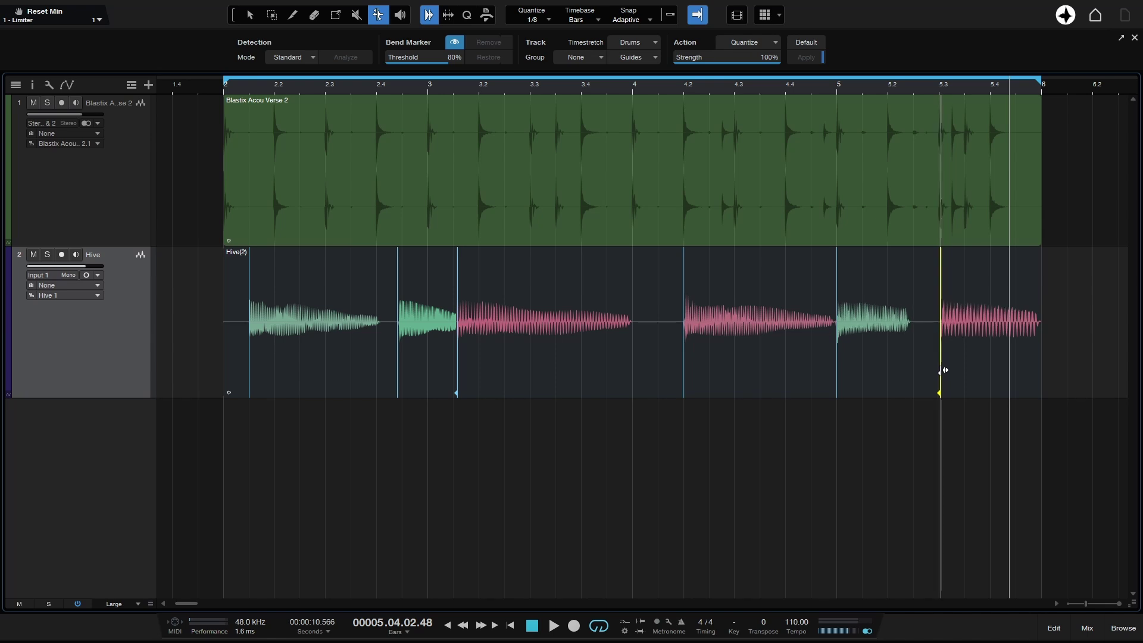
Play back from just before bar 2 and pull the final markers left toward bar 5.2.
click(208, 89)
key(space)
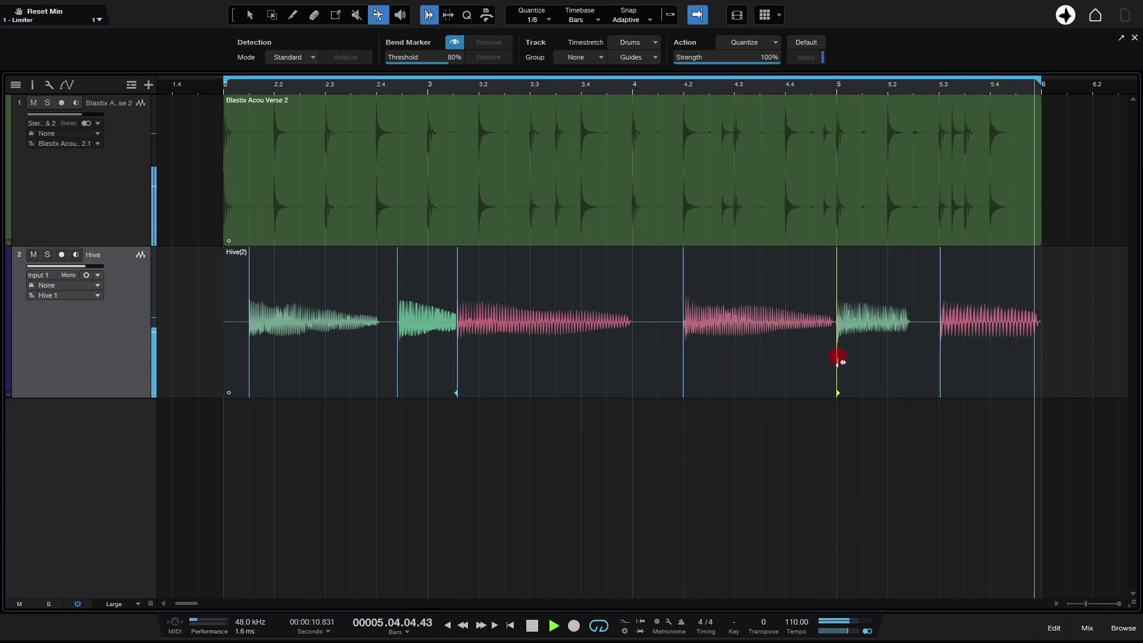
drag(837, 360, 818, 359)
key(f)
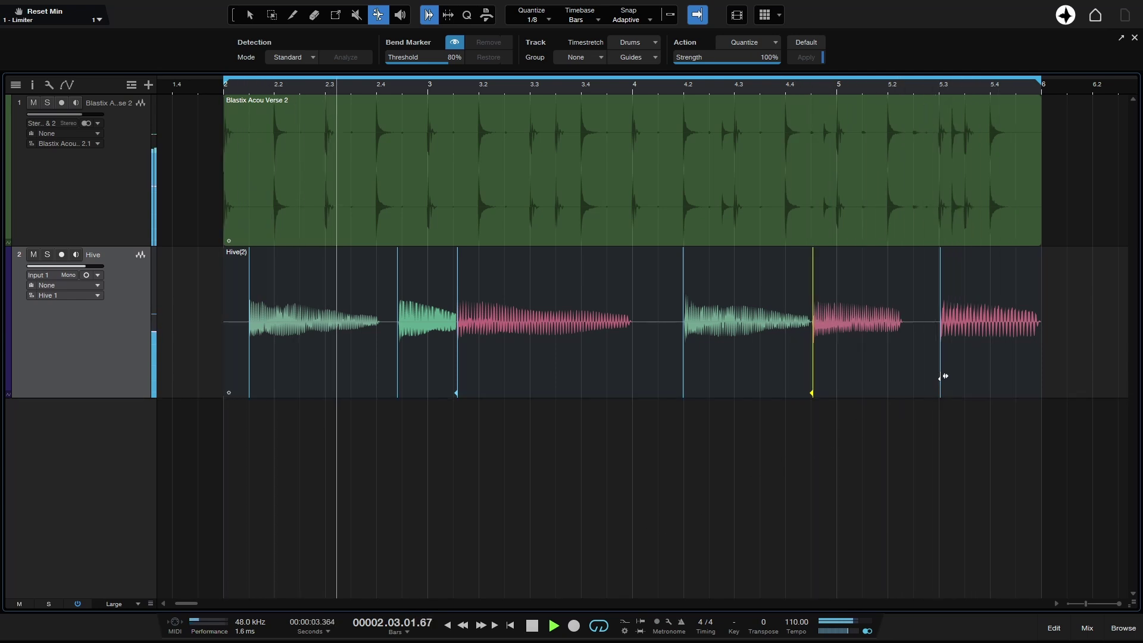
drag(942, 379, 892, 381)
key(f)
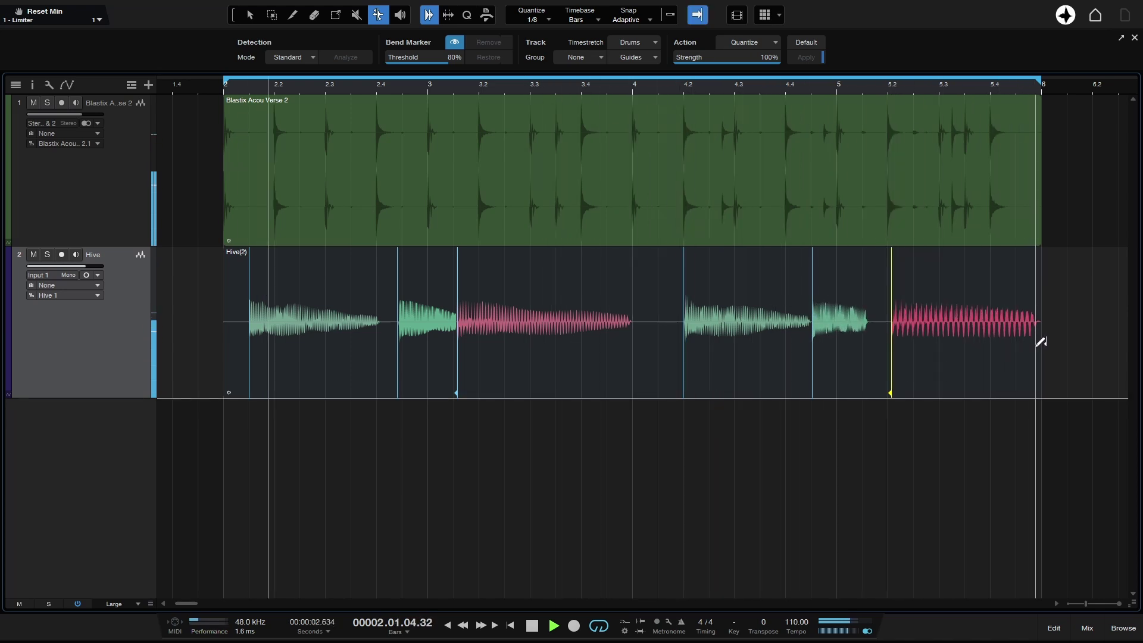
Shorten the last Hive(2) note's tail with a bend marker so it ends before bar 5.4.
click(1036, 347)
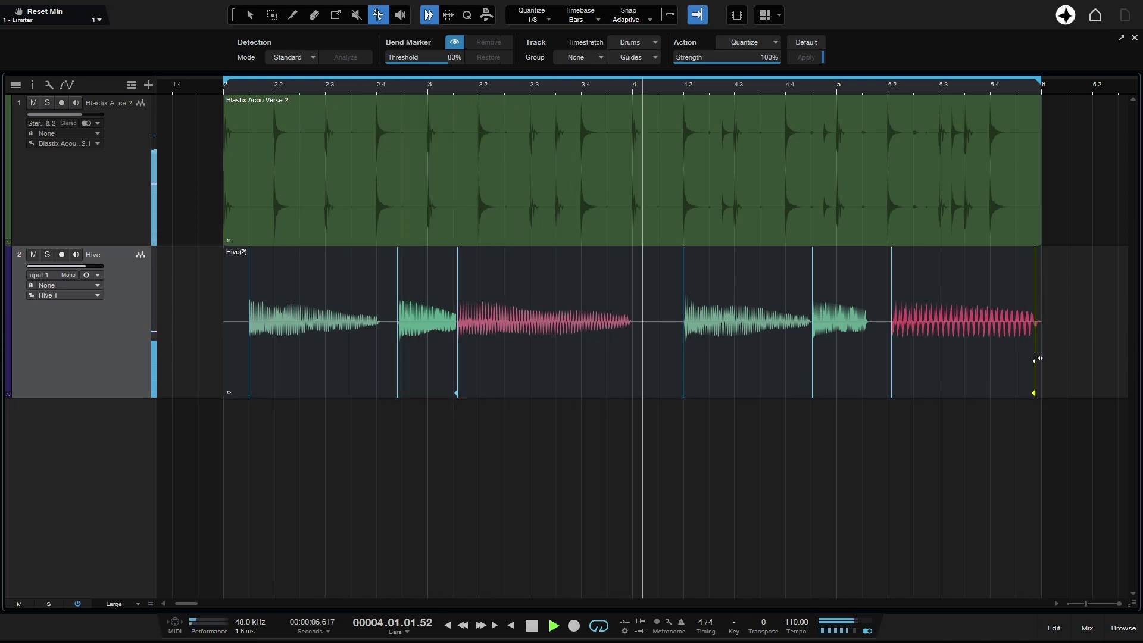
drag(1039, 358, 1004, 357)
key(f)
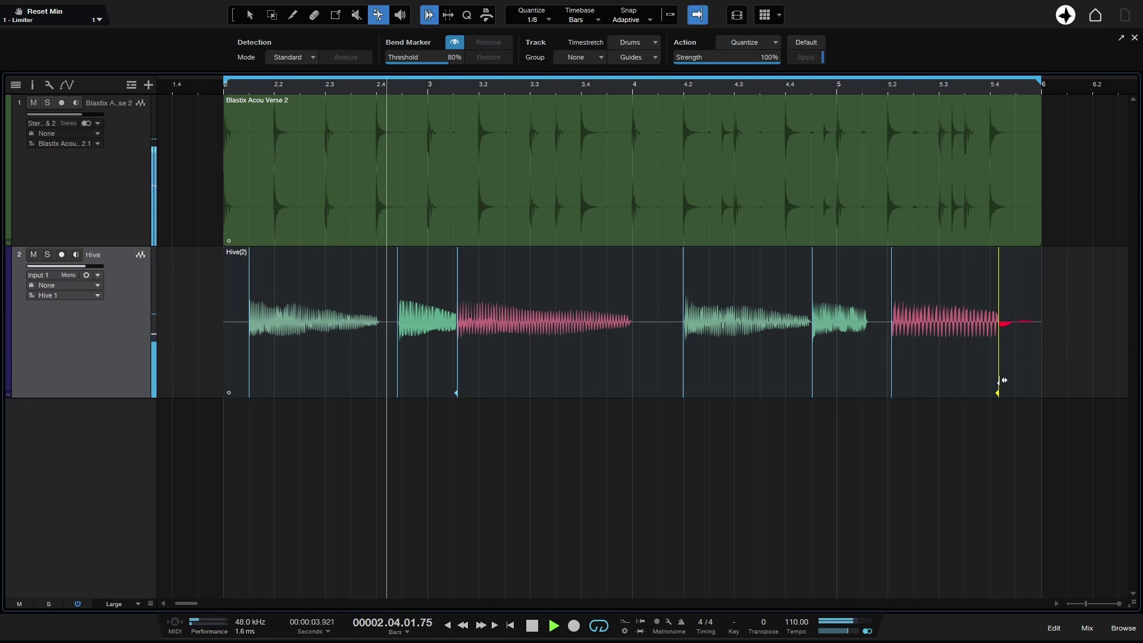
click(1033, 365)
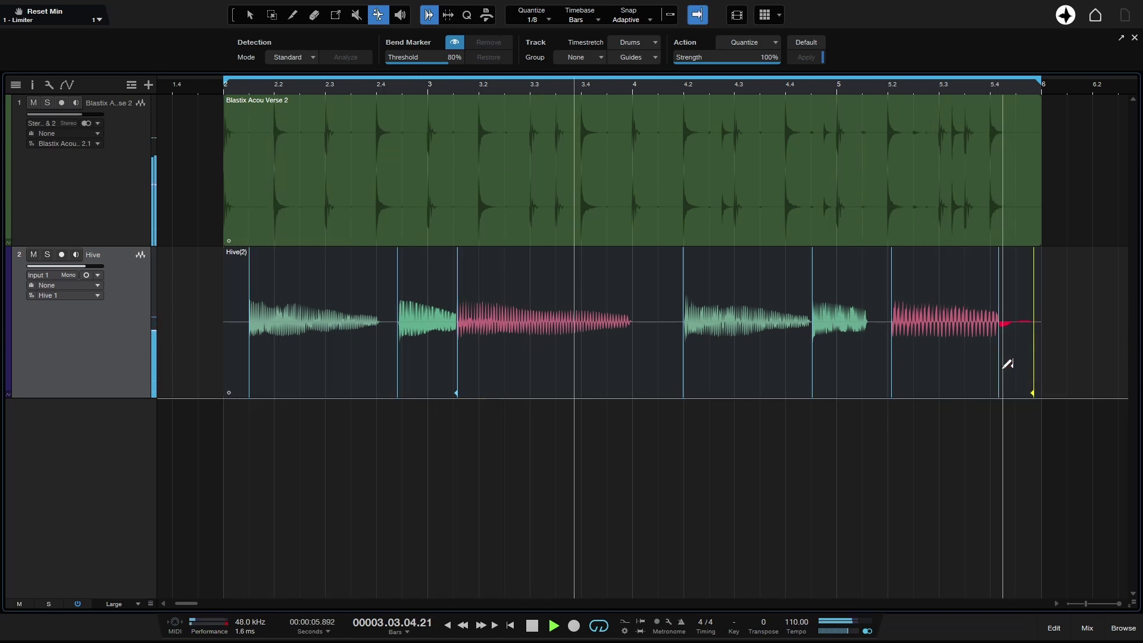
double_click(1002, 370)
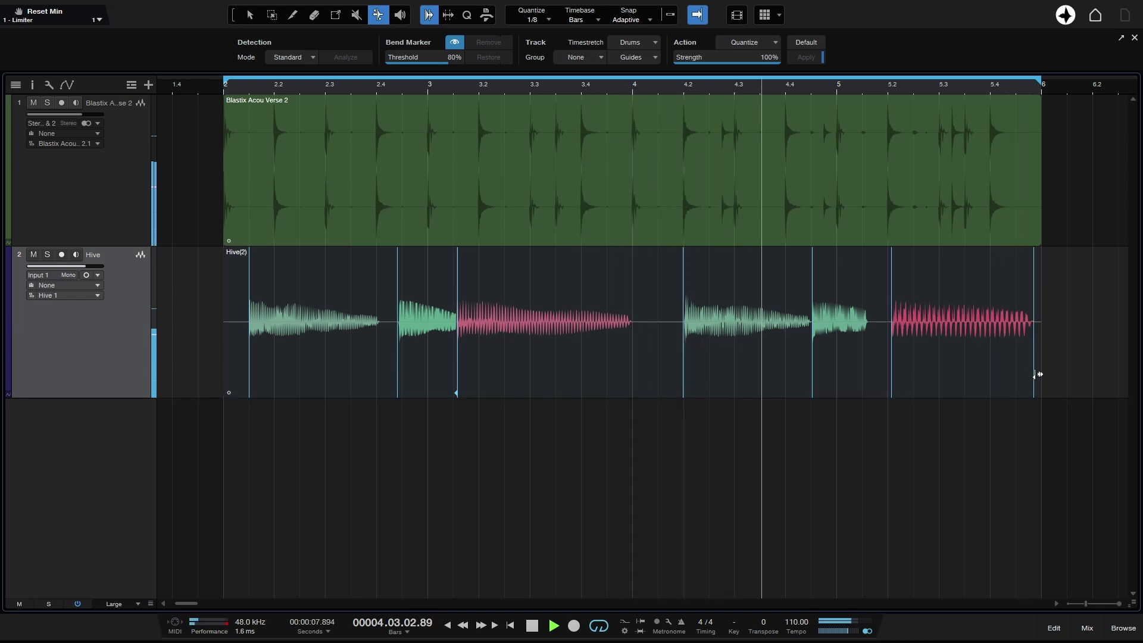
drag(1035, 370, 980, 373)
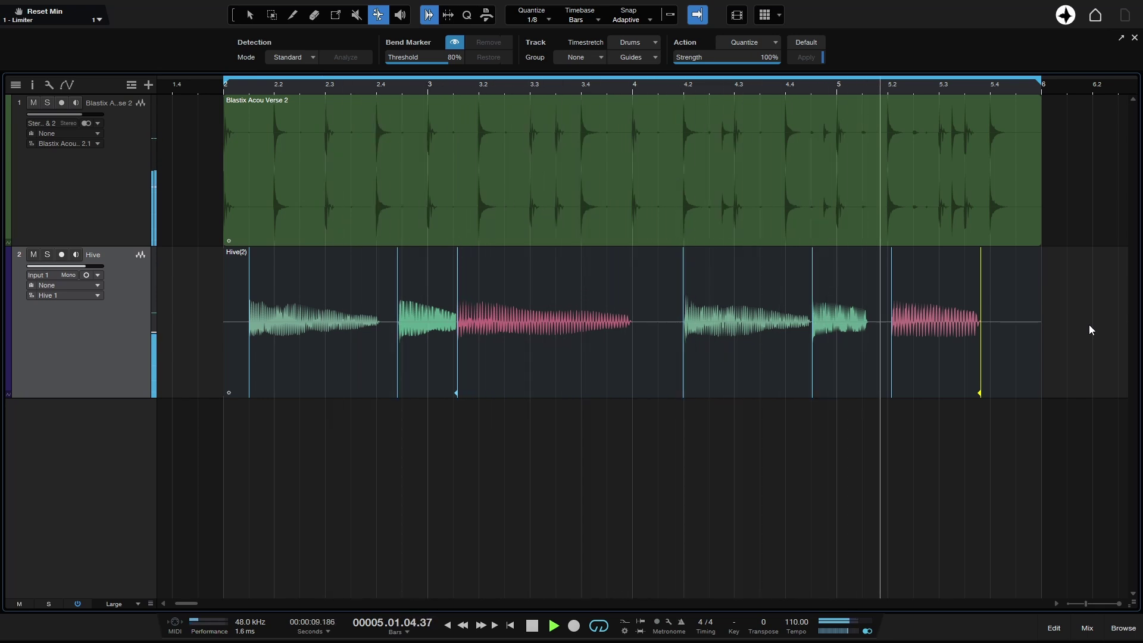
key(space)
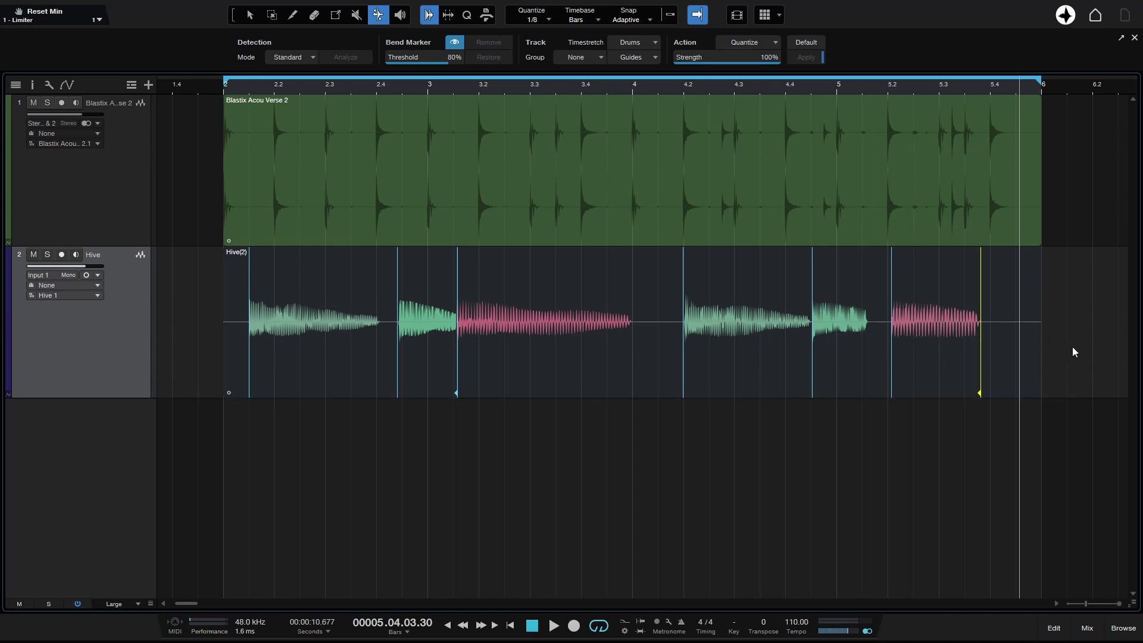
Remove the bend edits and re-run Detect Transients on the Hive(2) event.
key(q)
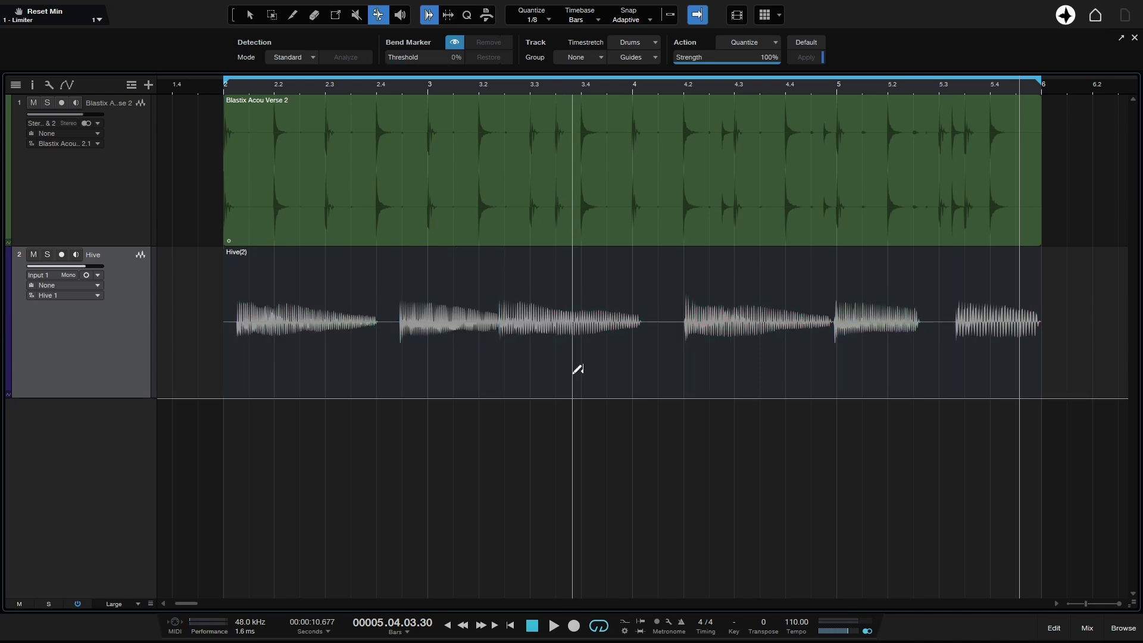
right_click(599, 365)
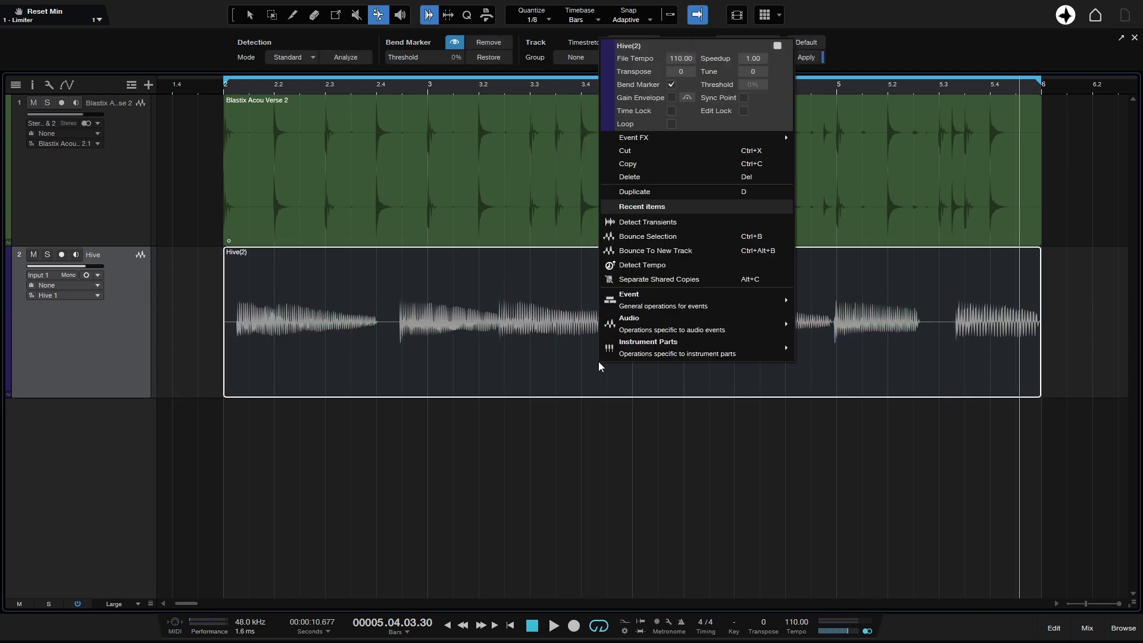
mouse_move(679, 329)
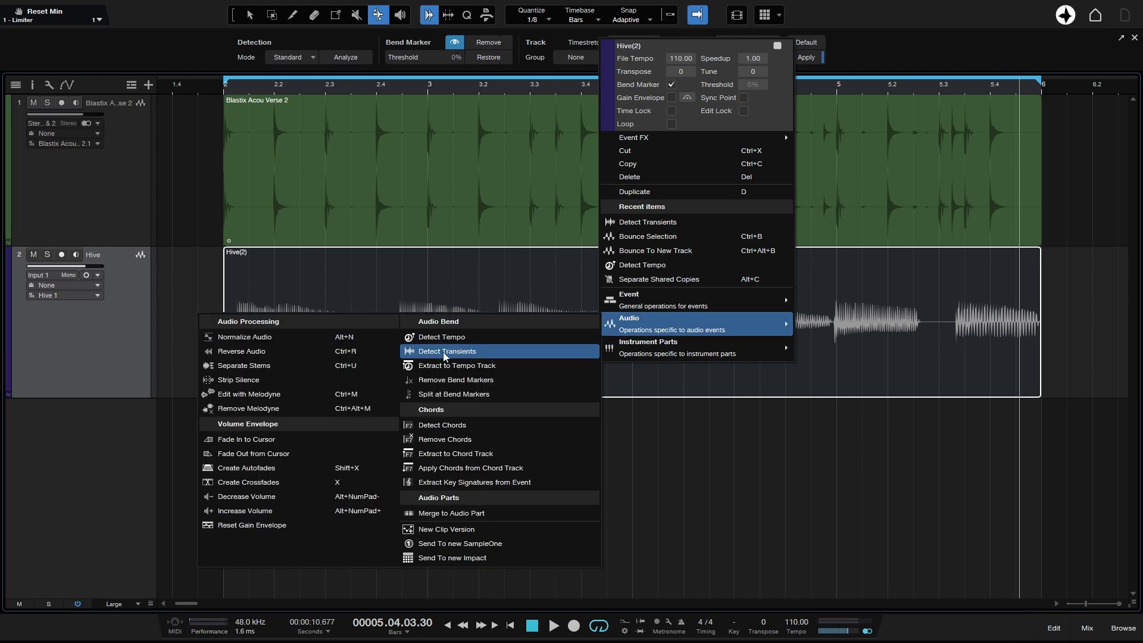
click(488, 351)
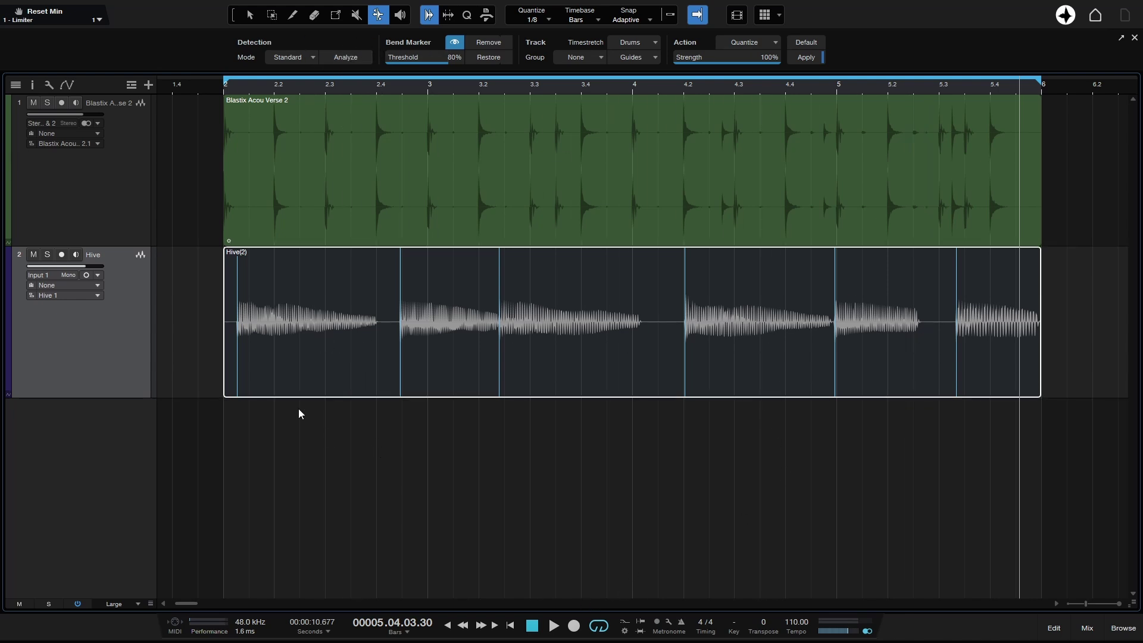
Drag the first two Hive(2) bend markers onto the beat grid.
drag(241, 348, 250, 350)
drag(403, 366, 397, 367)
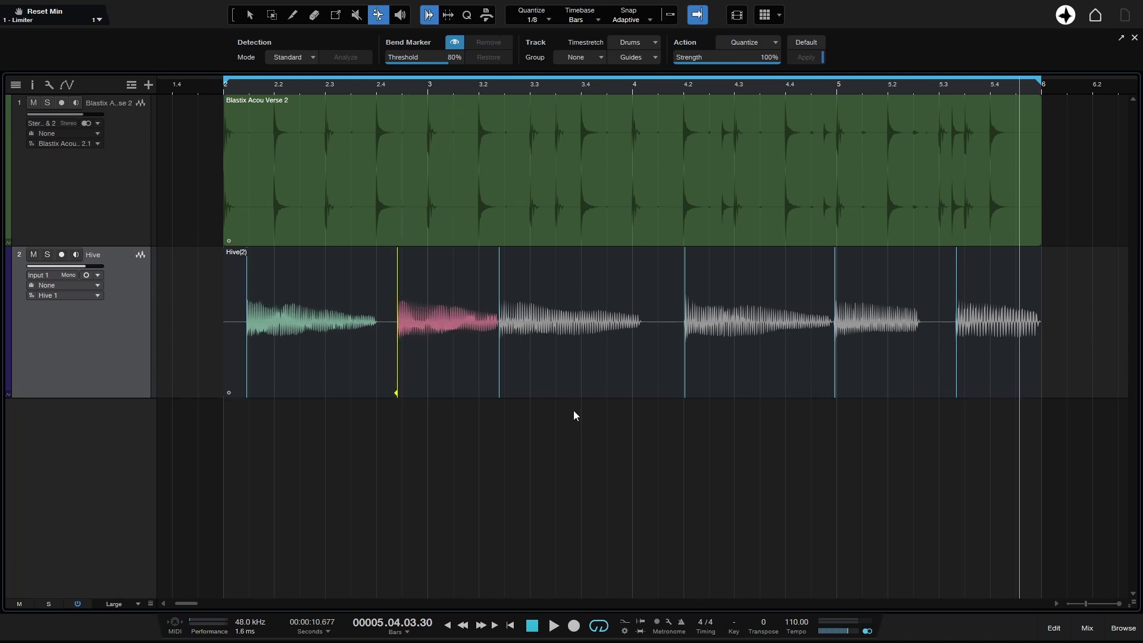
click(631, 470)
Exit full screen and find Detect Transients in Keyboard Shortcuts by searching 'detect'.
key(F11)
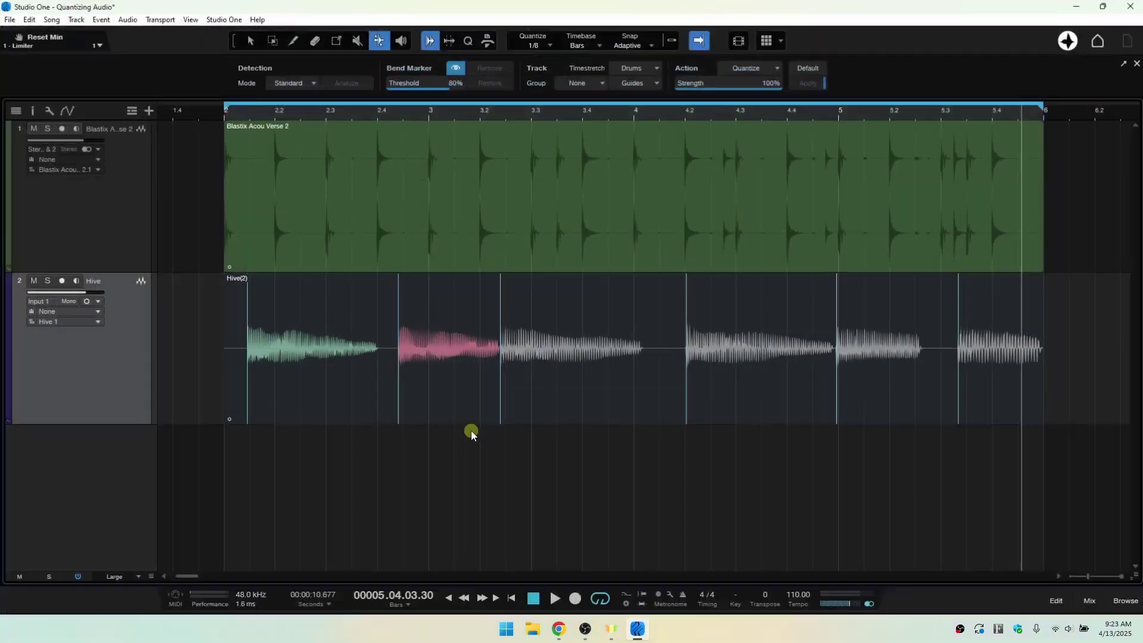
click(215, 20)
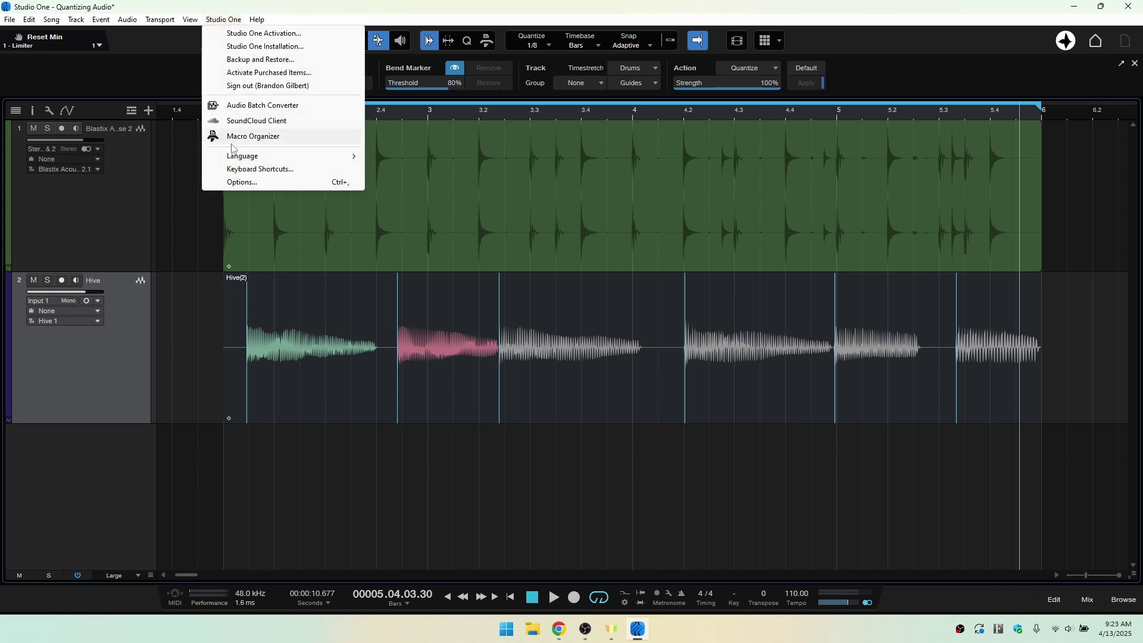
click(252, 173)
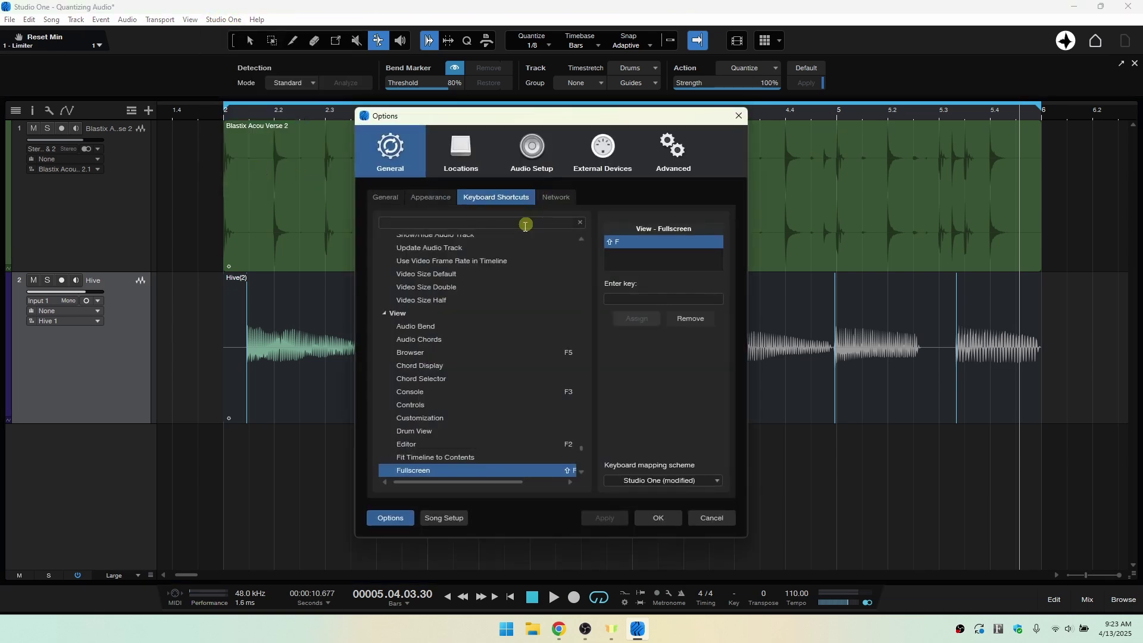
text(detect)
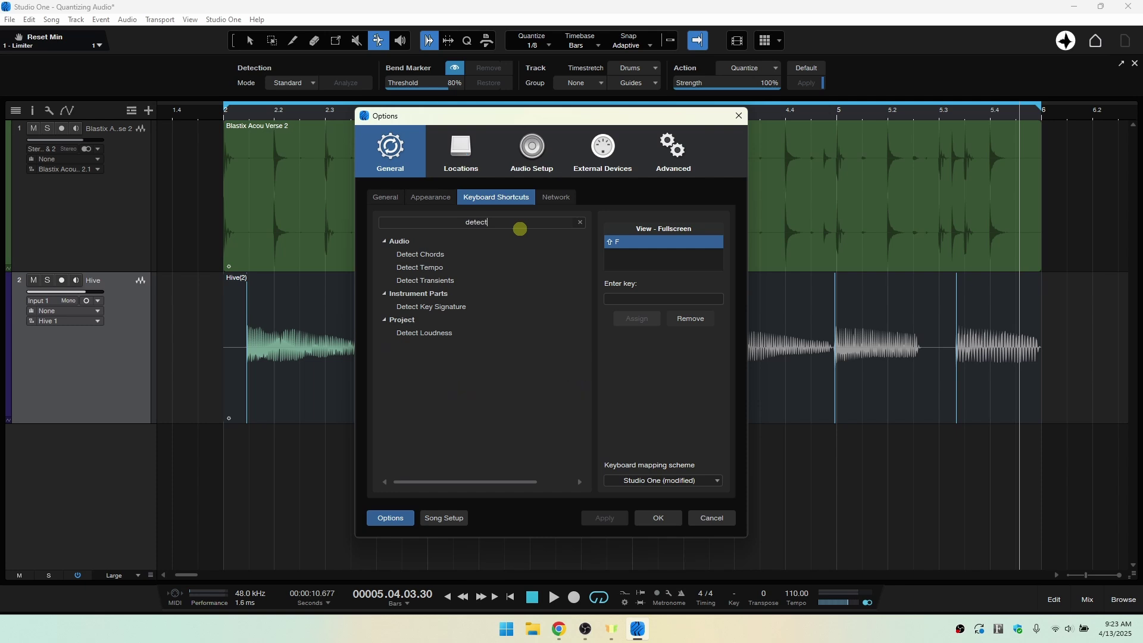
click(428, 281)
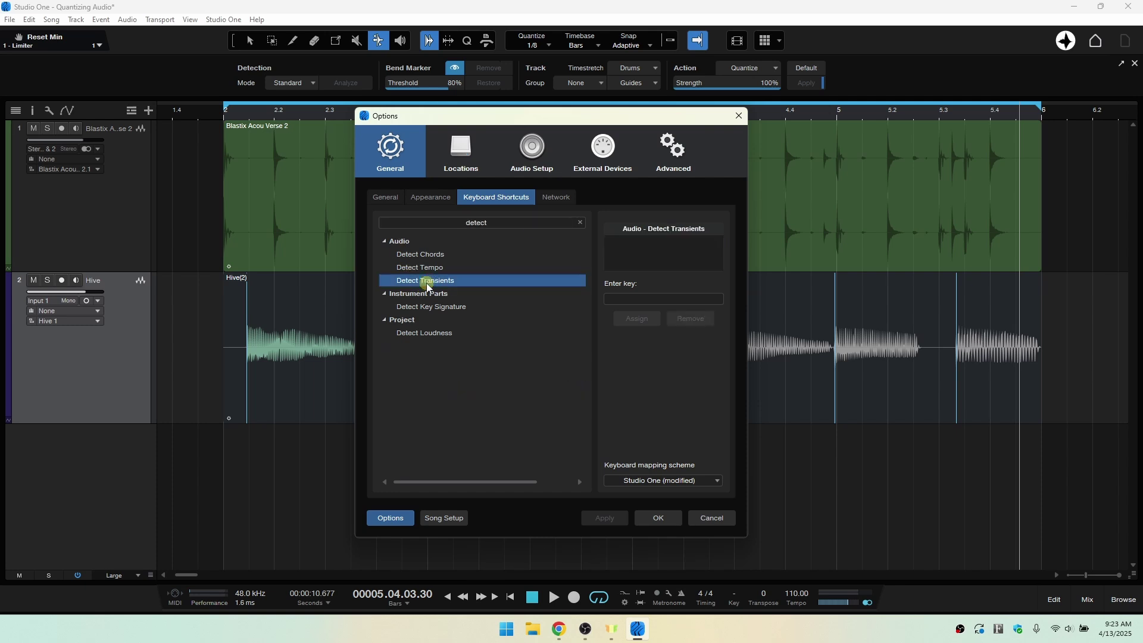
click(665, 299)
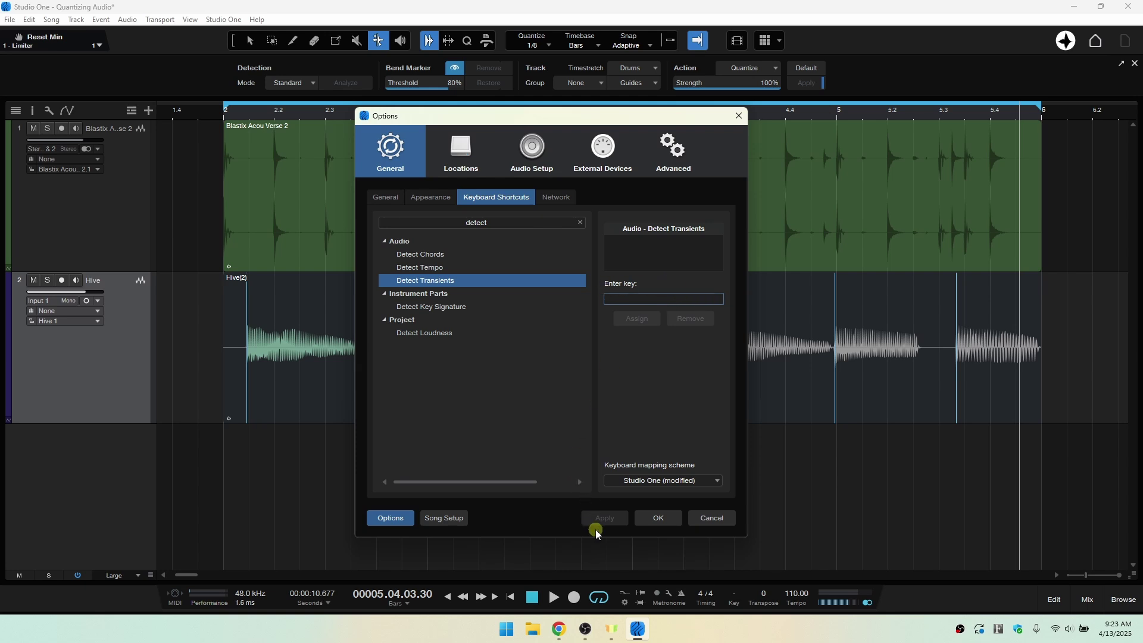
Close Options, switch to the Arrow tool, select the drum event, and restore full screen.
click(713, 518)
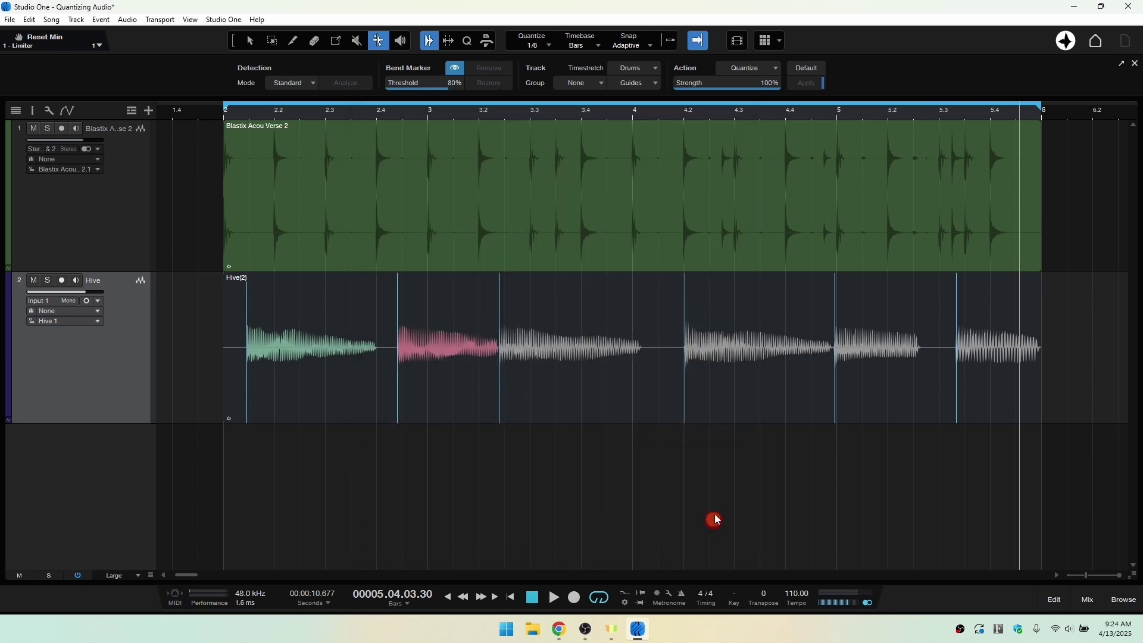
key(1)
click(743, 244)
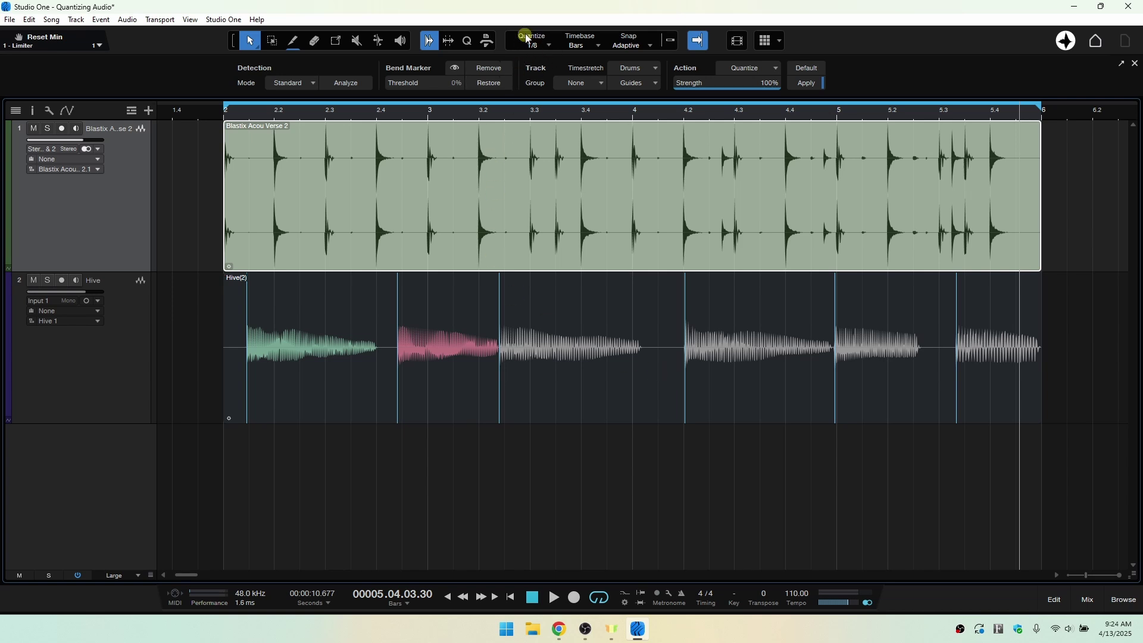
key(F11)
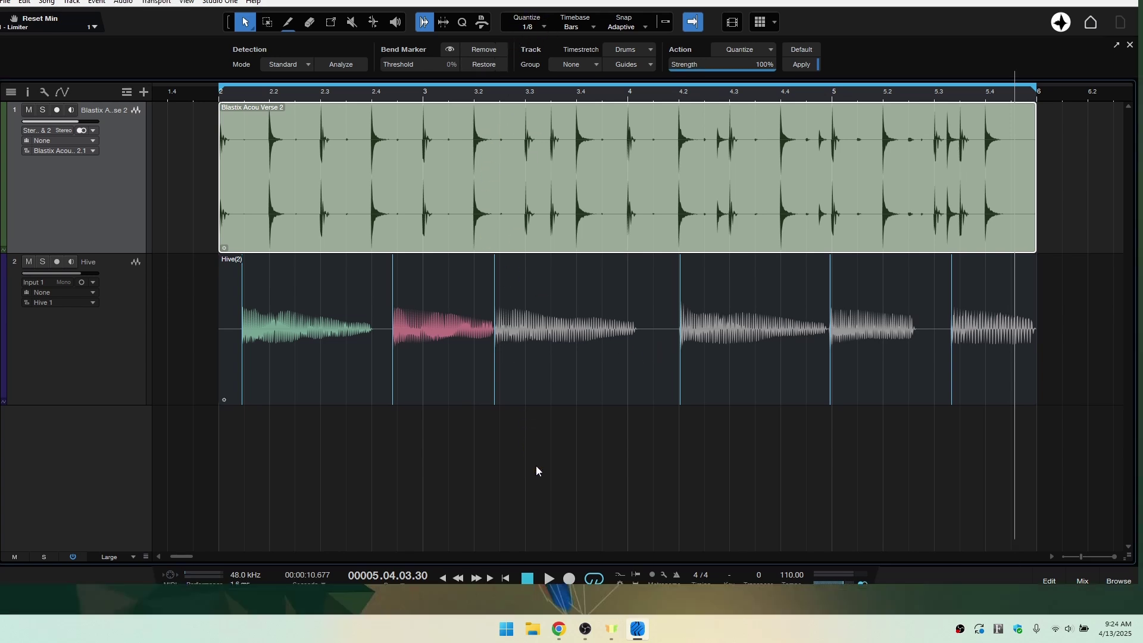